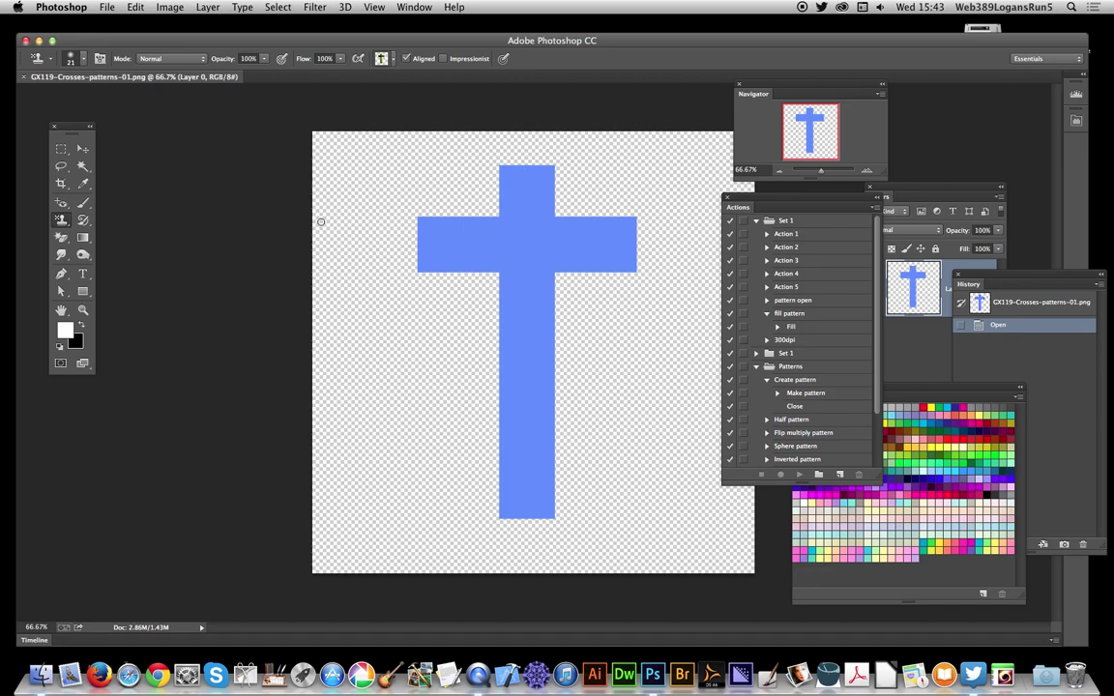
- Load the Layer 0 Transparency channel as a new selection around the cross
{"action": "left_click", "coordinate": [278, 8]}
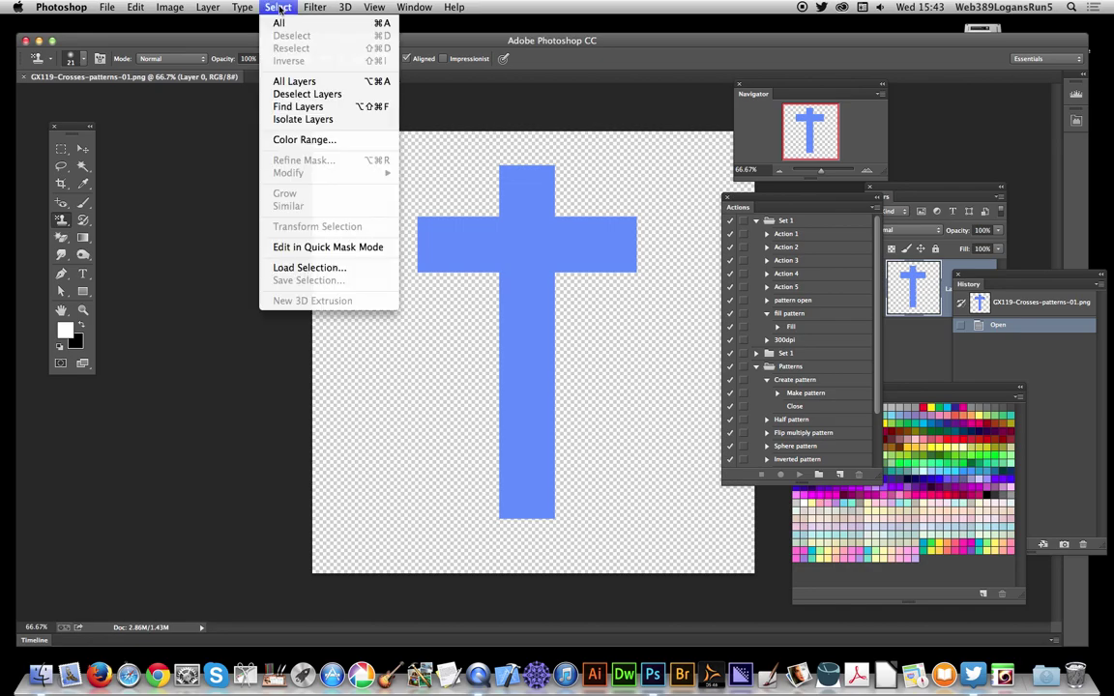
{"action": "left_click", "coordinate": [309, 268]}
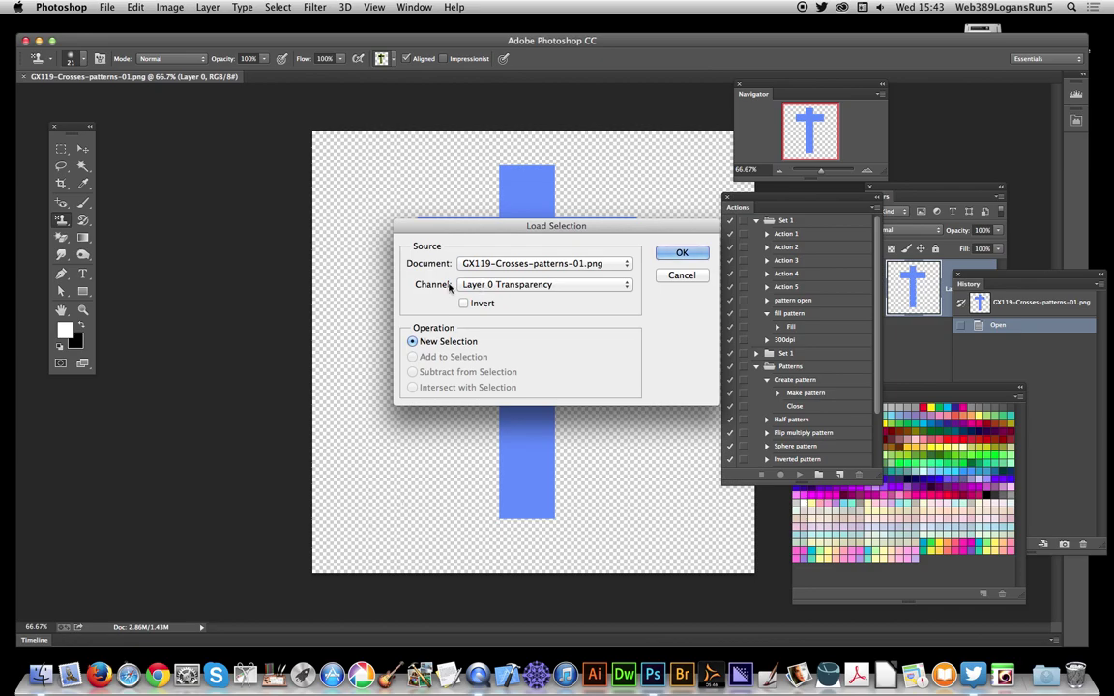
{"action": "left_click", "coordinate": [679, 255]}
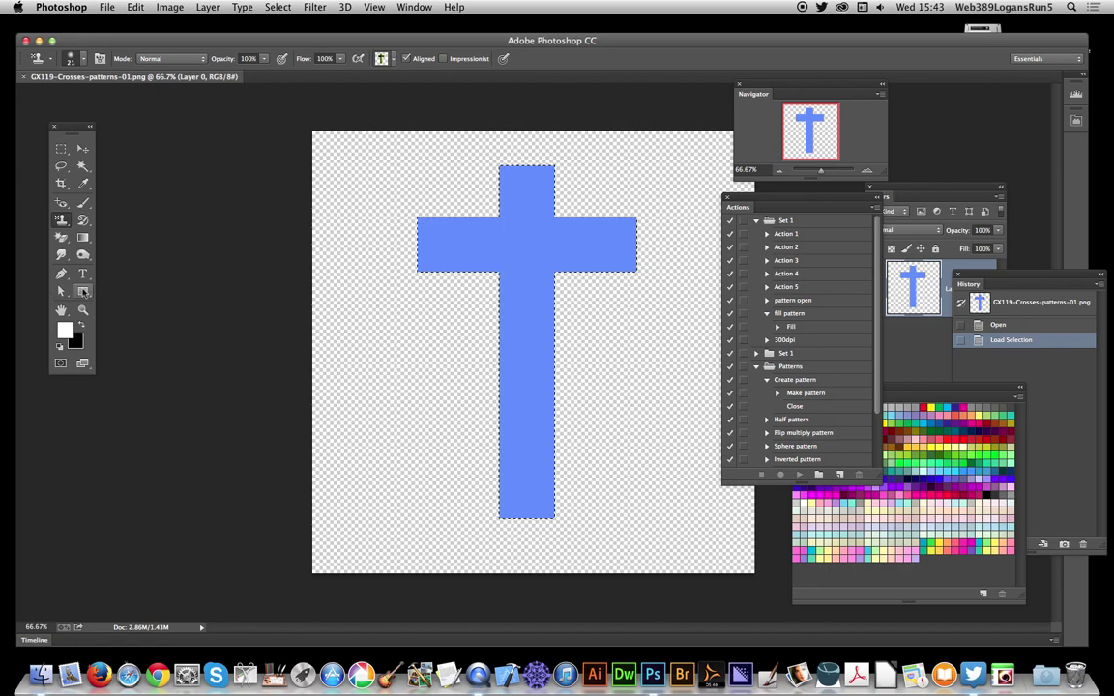
- Draw two red pixel rectangles with the Rectangle Tool inside the selection, one over the left arm and upper stem, one on the lower stem
{"action": "left_click", "coordinate": [82, 293]}
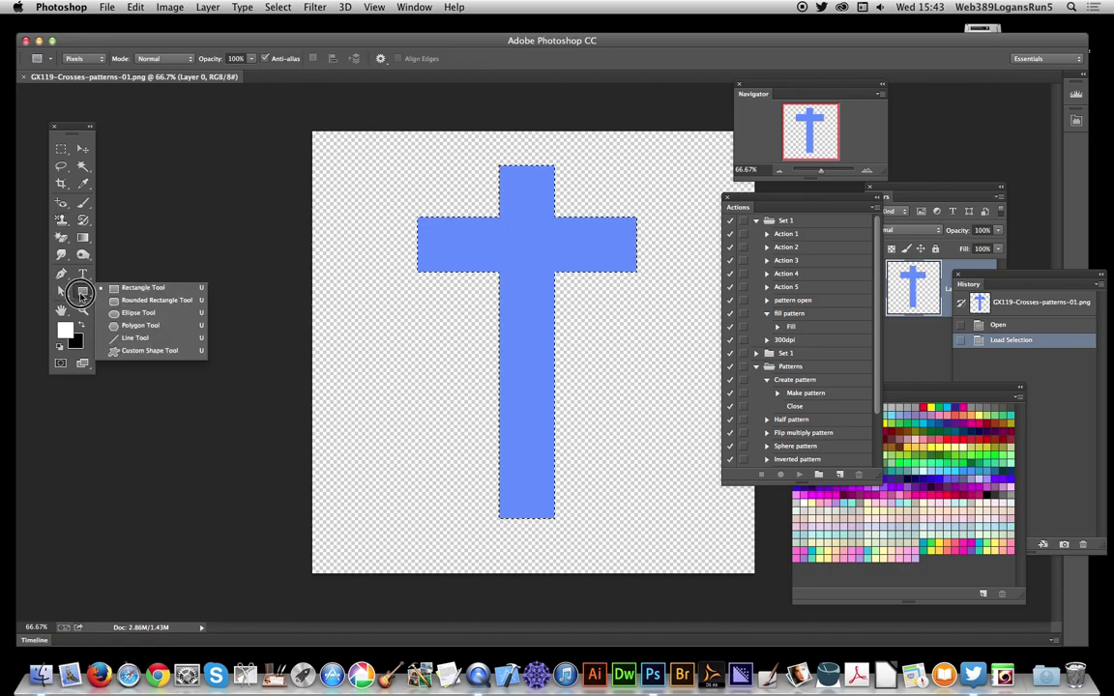
{"action": "left_click", "coordinate": [147, 288]}
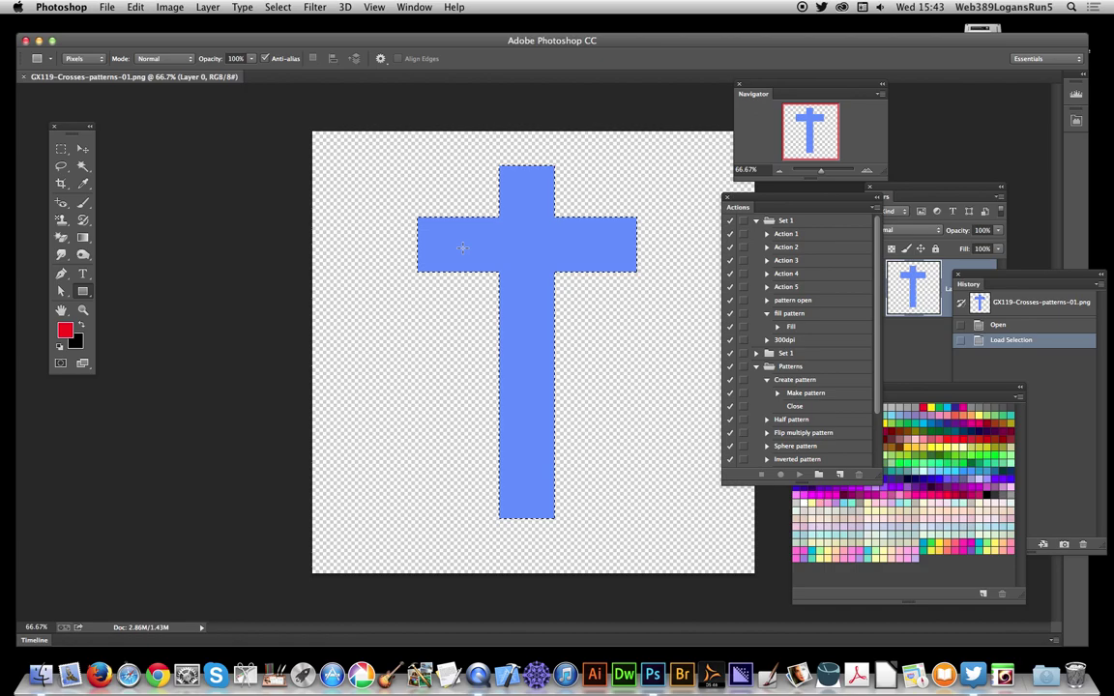
{"action": "left_click_drag", "start_coordinate": [534, 332], "coordinate": [557, 334]}
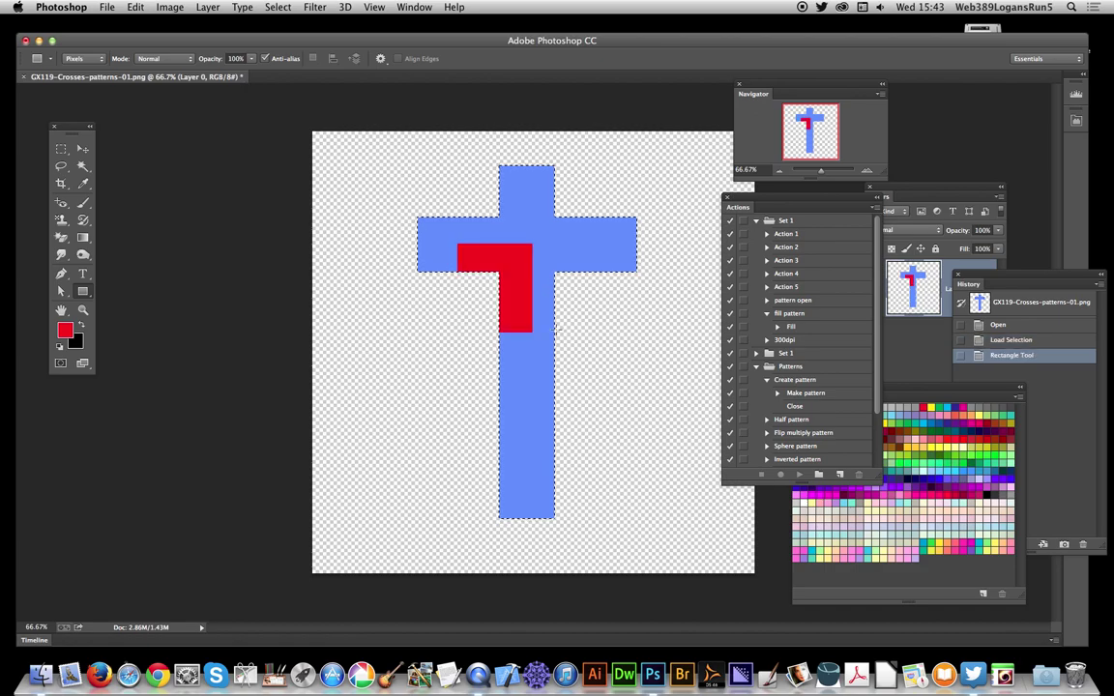
{"action": "left_click_drag", "start_coordinate": [508, 365], "coordinate": [554, 444]}
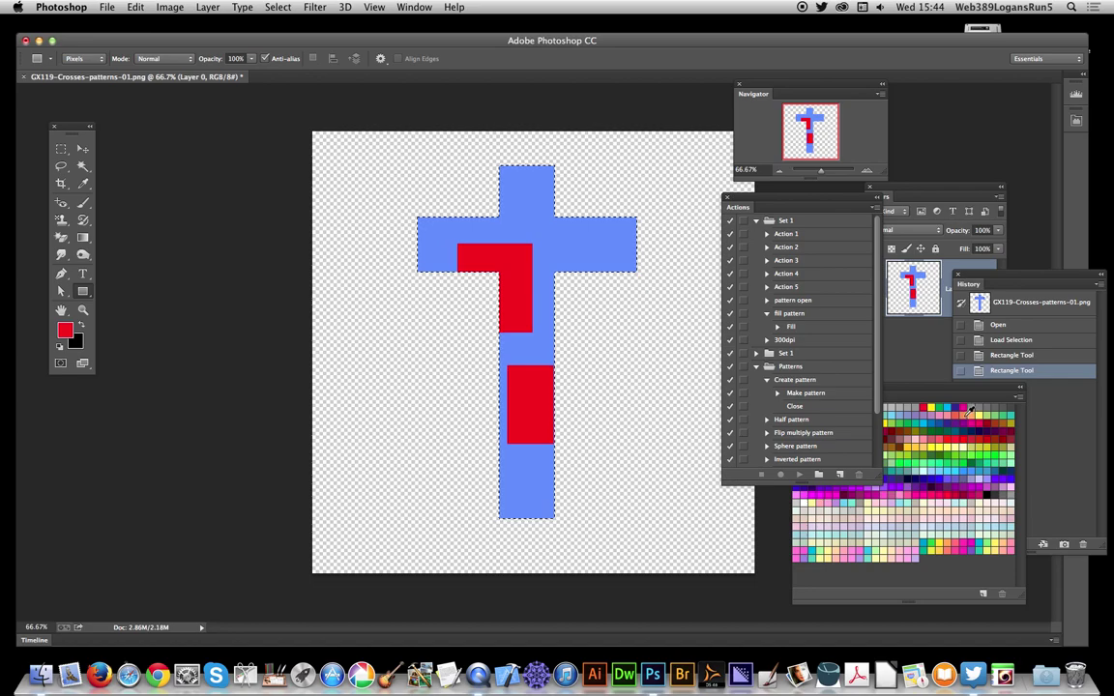
- Draw orange rectangles over the cross's right arm, the middle and foot of the stem, and the upper end of the left arm
{"action": "left_click", "coordinate": [968, 413]}
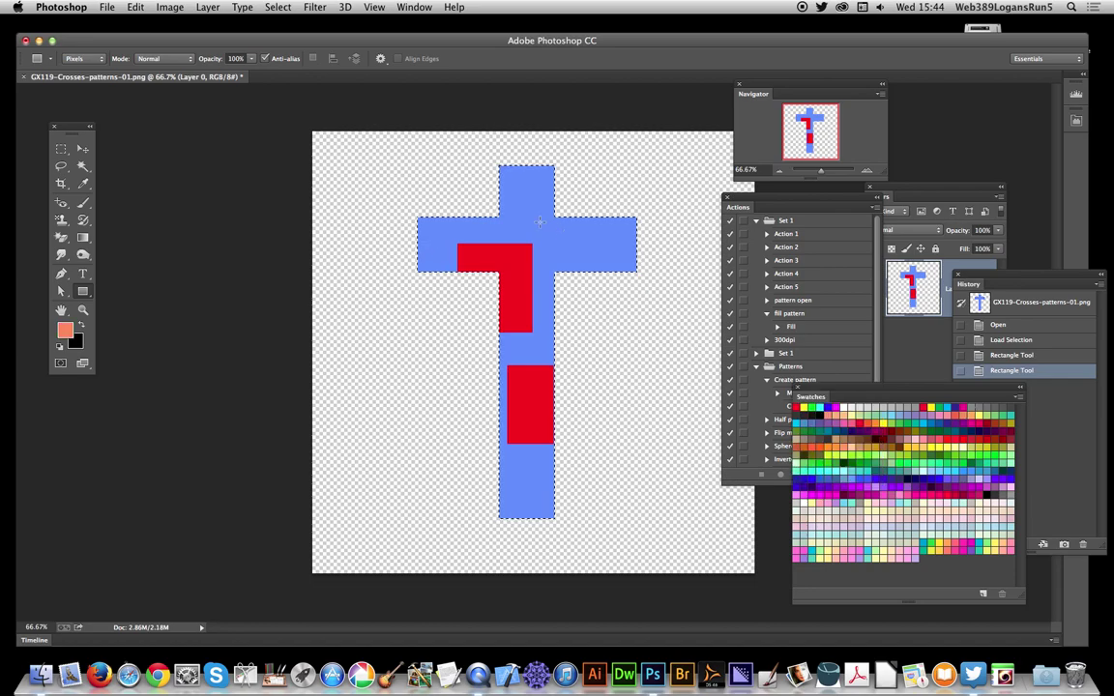
{"action": "left_click_drag", "start_coordinate": [526, 258], "coordinate": [621, 308]}
{"action": "left_click_drag", "start_coordinate": [485, 318], "coordinate": [570, 382]}
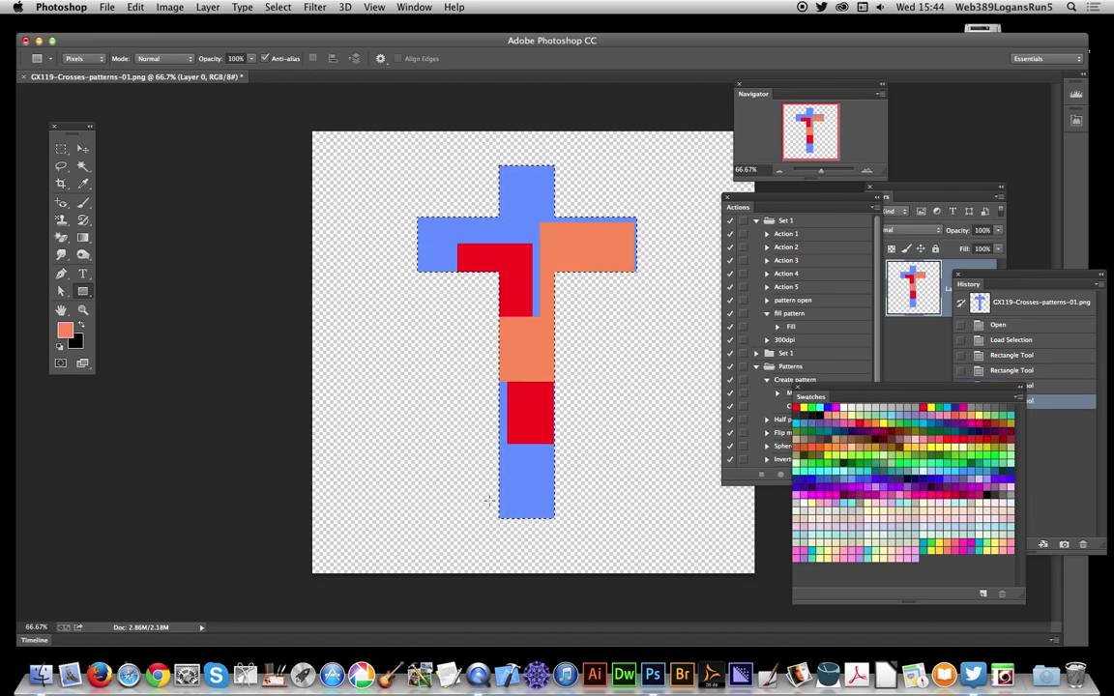
{"action": "left_click_drag", "start_coordinate": [485, 456], "coordinate": [569, 541]}
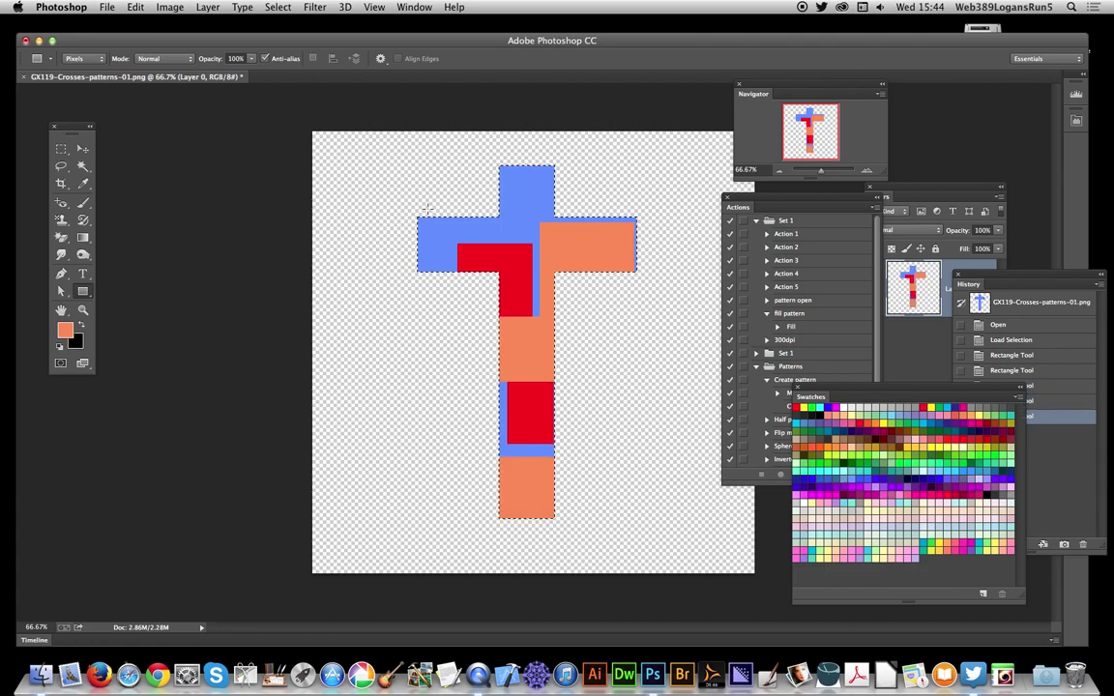
{"action": "left_click_drag", "start_coordinate": [443, 242], "coordinate": [456, 249]}
- Draw light green rectangles over the cross's head and crossing and along the left side of the lower stem
{"action": "left_click", "coordinate": [874, 410]}
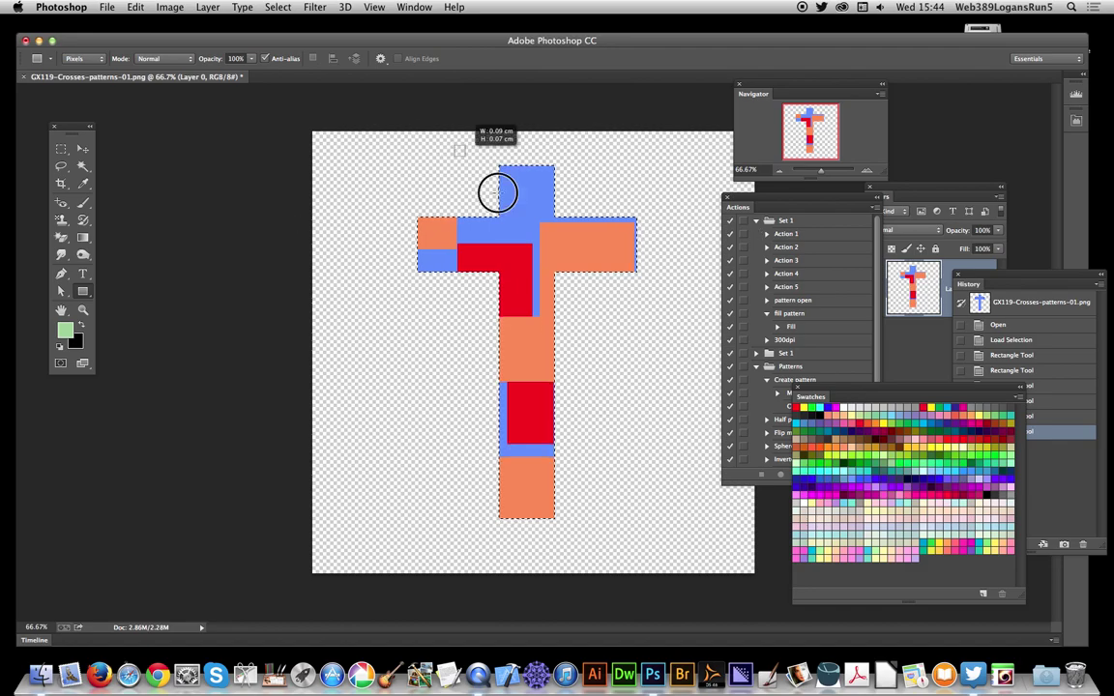
{"action": "left_click_drag", "start_coordinate": [567, 260], "coordinate": [568, 259]}
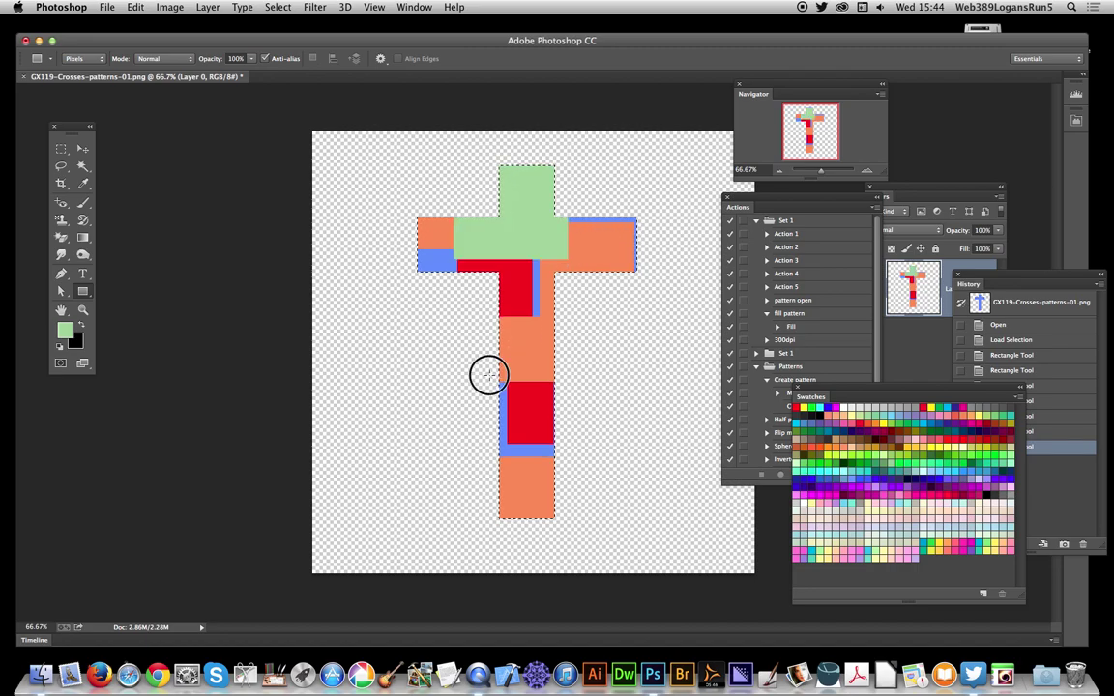
{"action": "left_click_drag", "start_coordinate": [488, 374], "coordinate": [523, 473]}
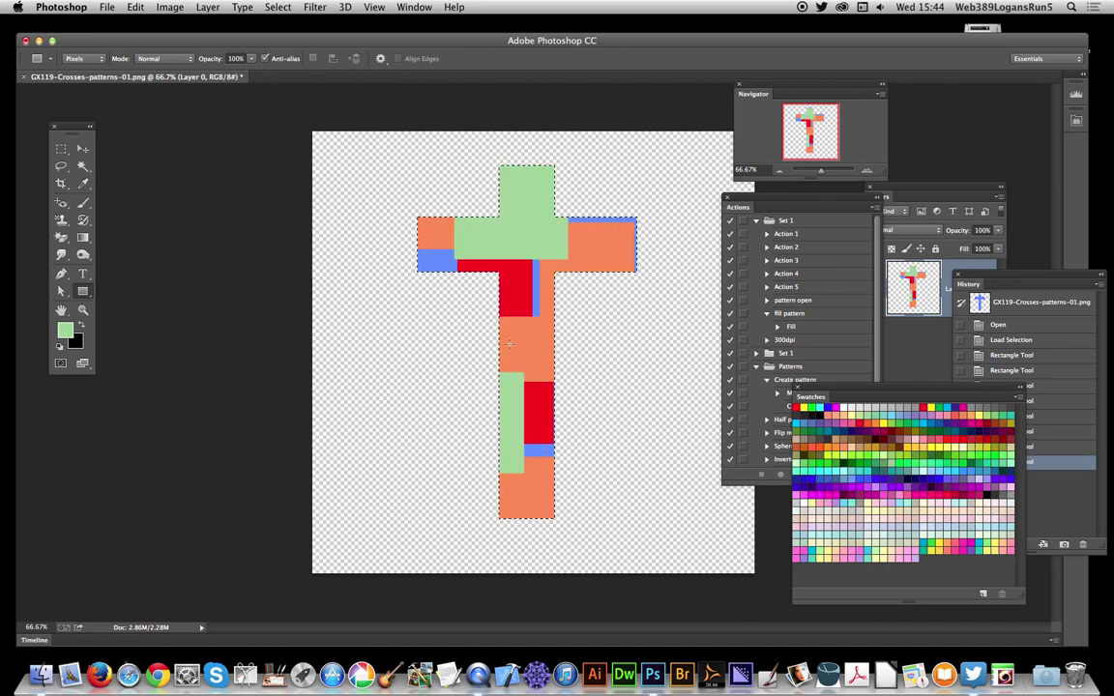
{"action": "left_click", "coordinate": [315, 7]}
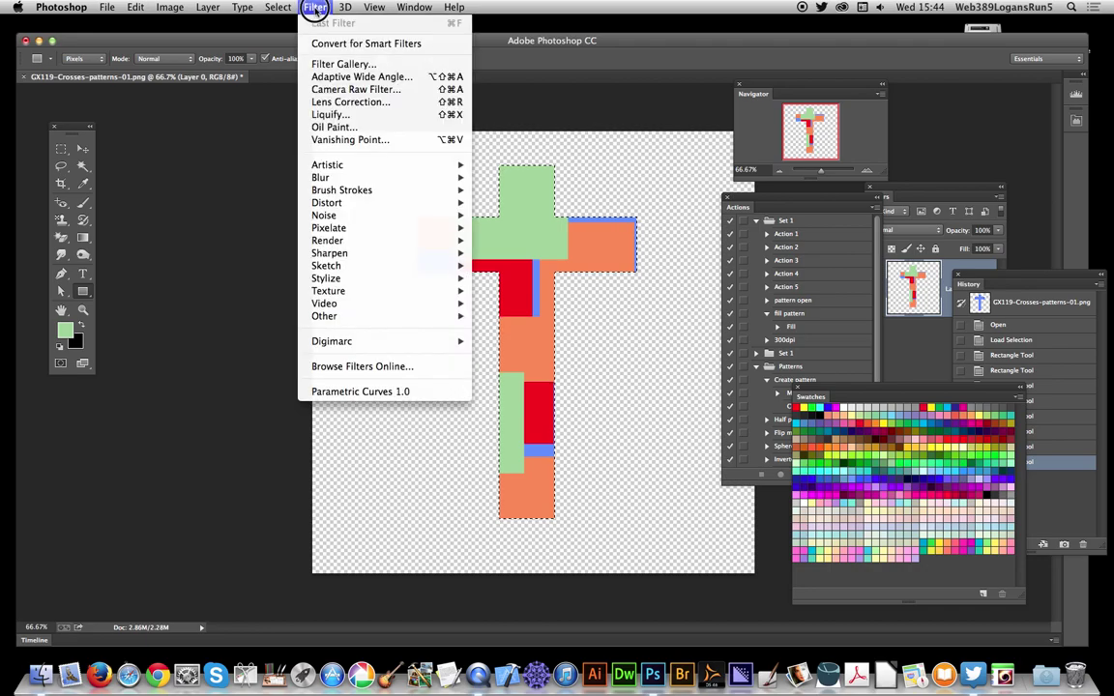
{"action": "mouse_move", "coordinate": [345, 250]}
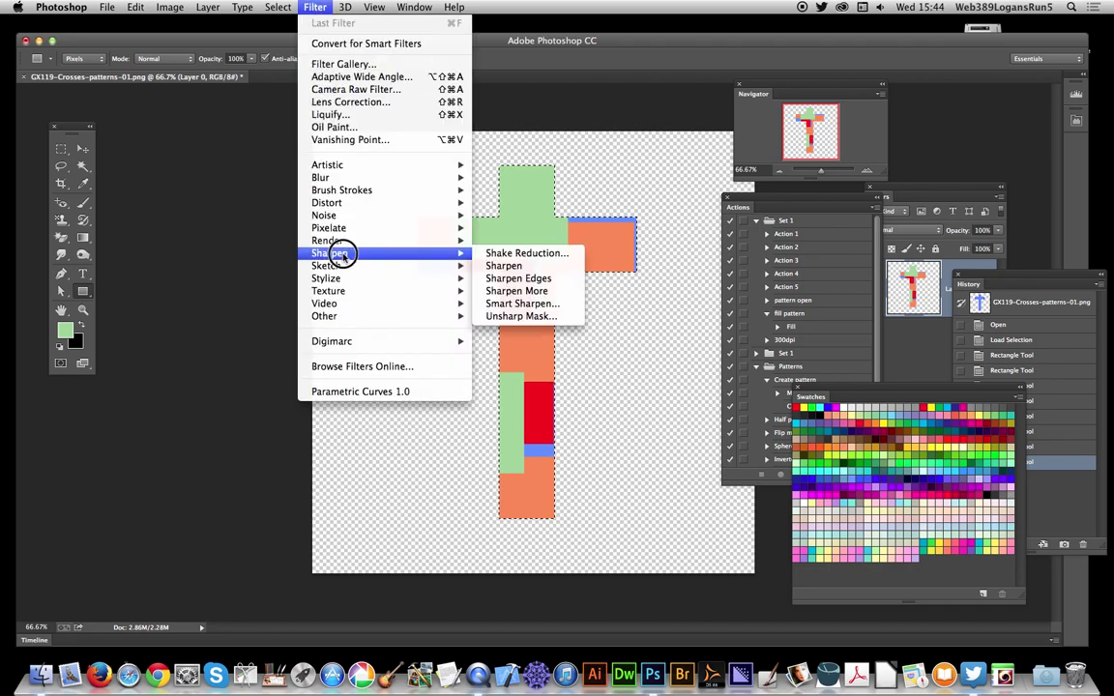
{"action": "mouse_move", "coordinate": [335, 290]}
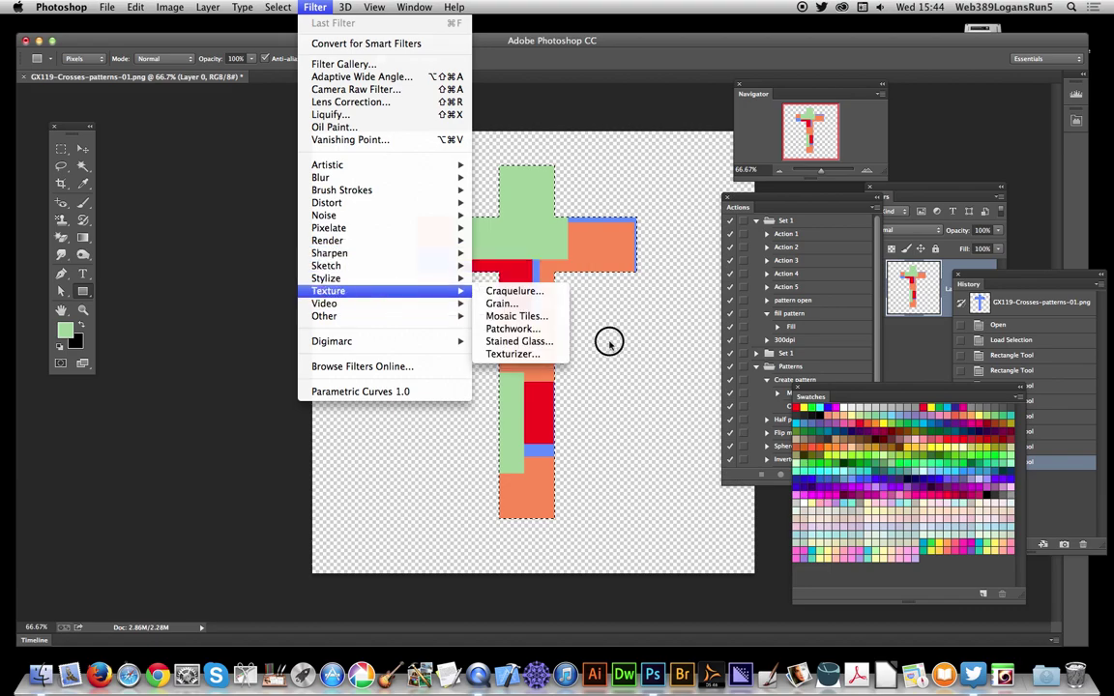
{"action": "left_click", "coordinate": [538, 343]}
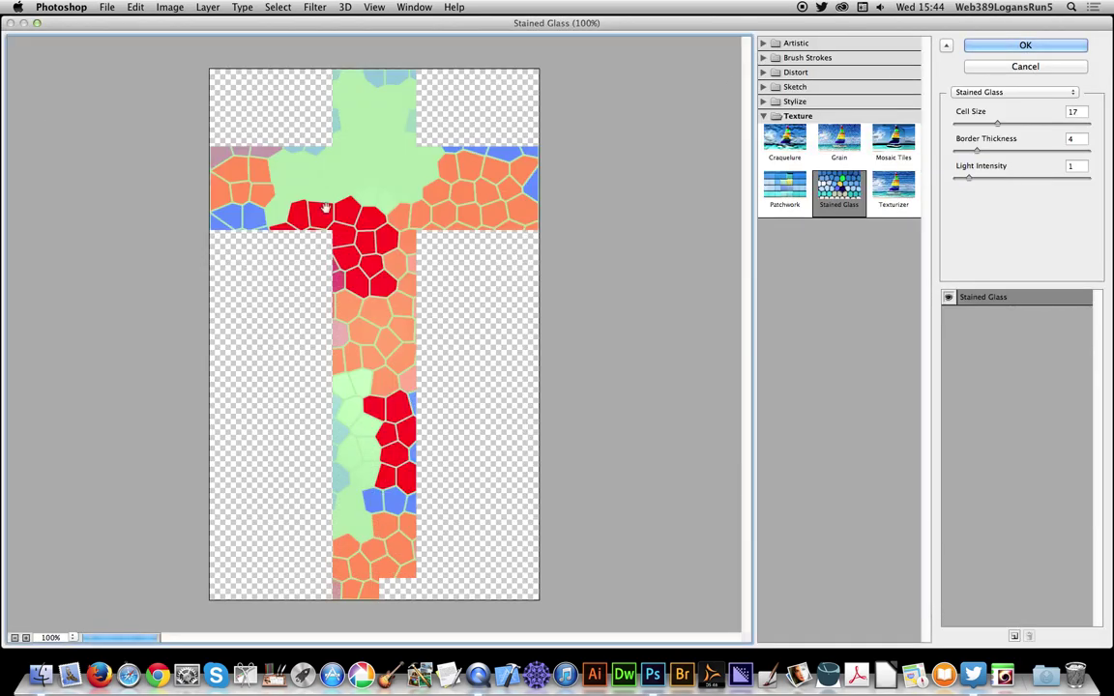
{"action": "left_click", "coordinate": [1024, 66]}
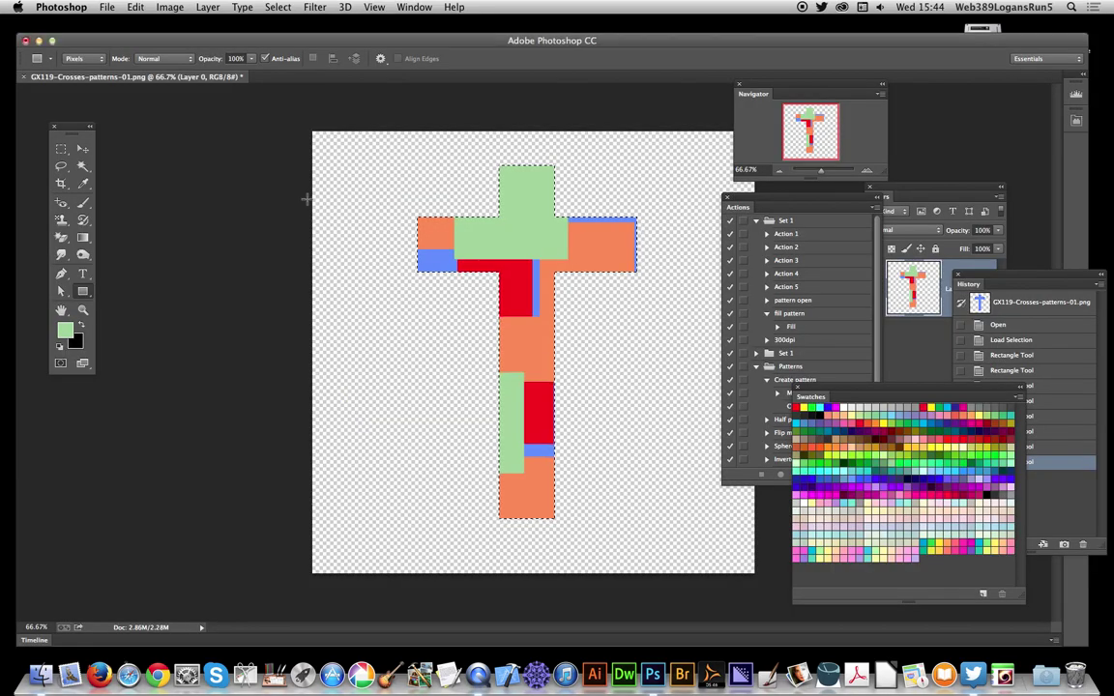
- Set the foreground color to black (000000)
{"action": "left_click", "coordinate": [65, 335]}
{"action": "left_click_drag", "start_coordinate": [95, 375], "coordinate": [55, 475]}
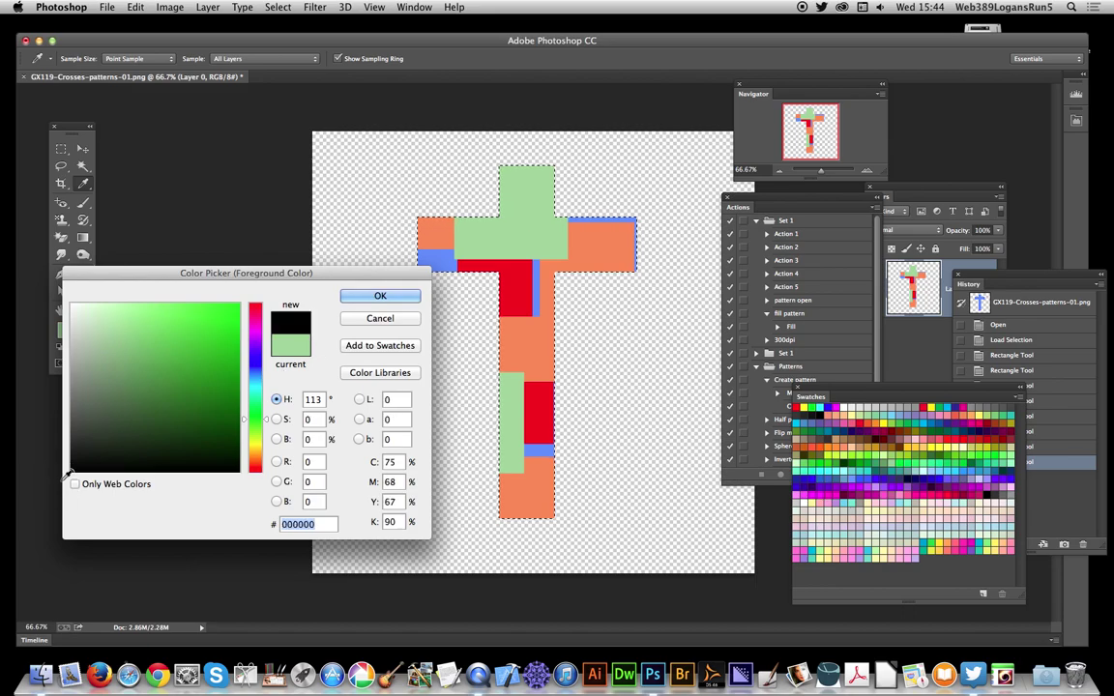
{"action": "left_click", "coordinate": [379, 295]}
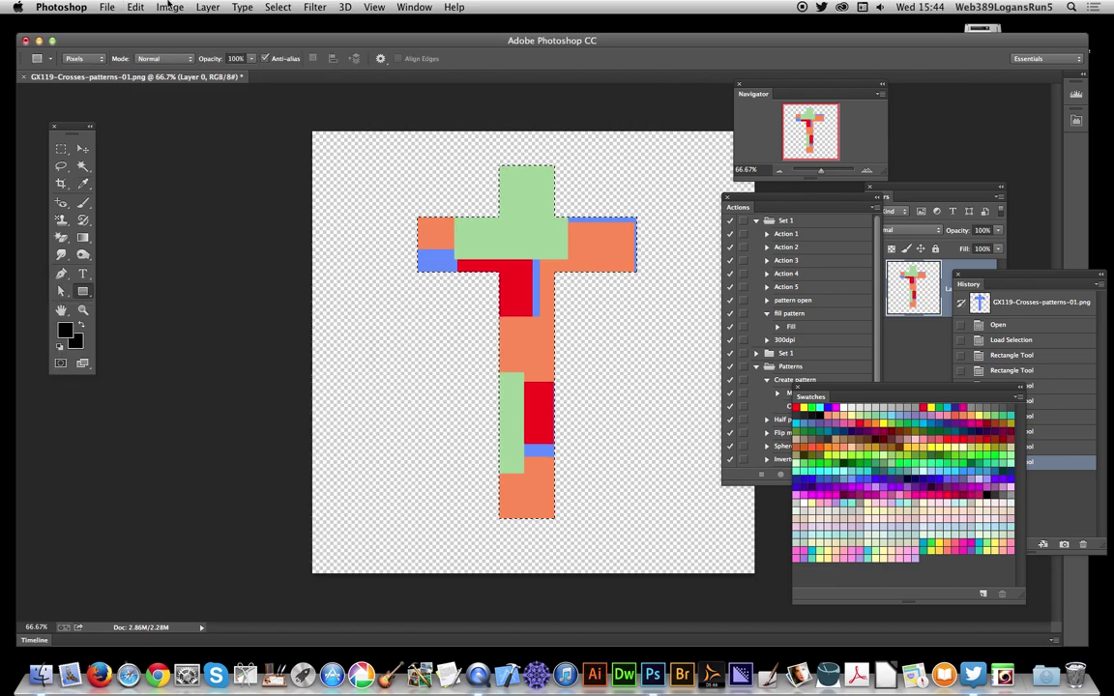
- Apply the Stained Glass texture filter to the cross with cell size 17, border thickness 4 and light intensity 1
{"action": "left_click", "coordinate": [322, 7]}
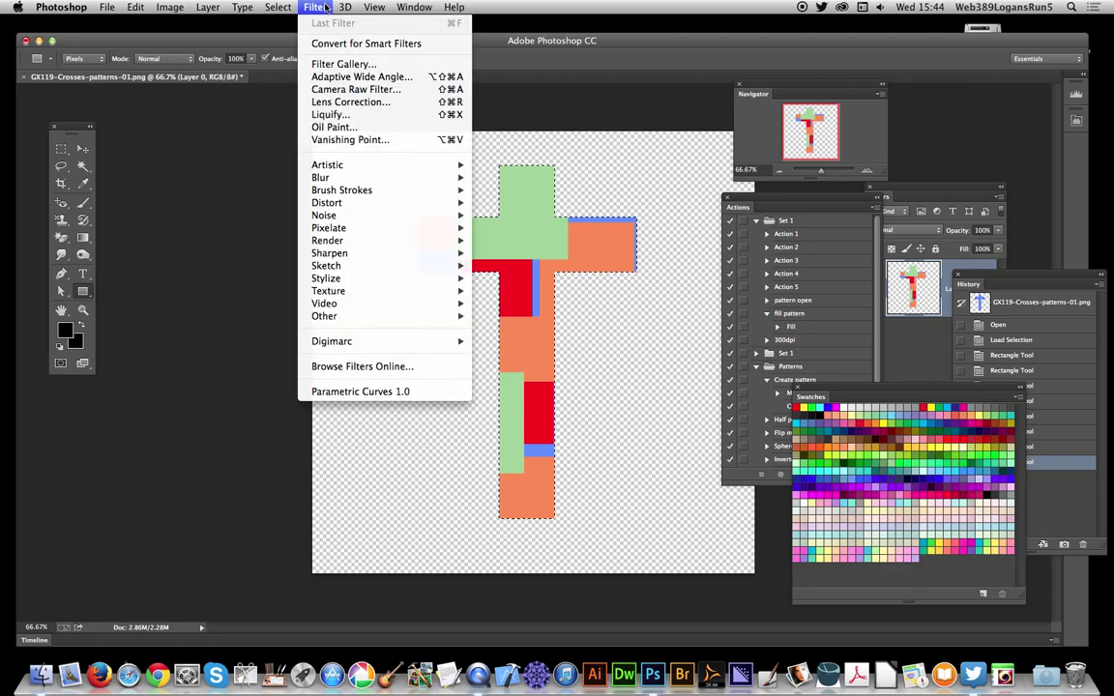
{"action": "mouse_move", "coordinate": [348, 292]}
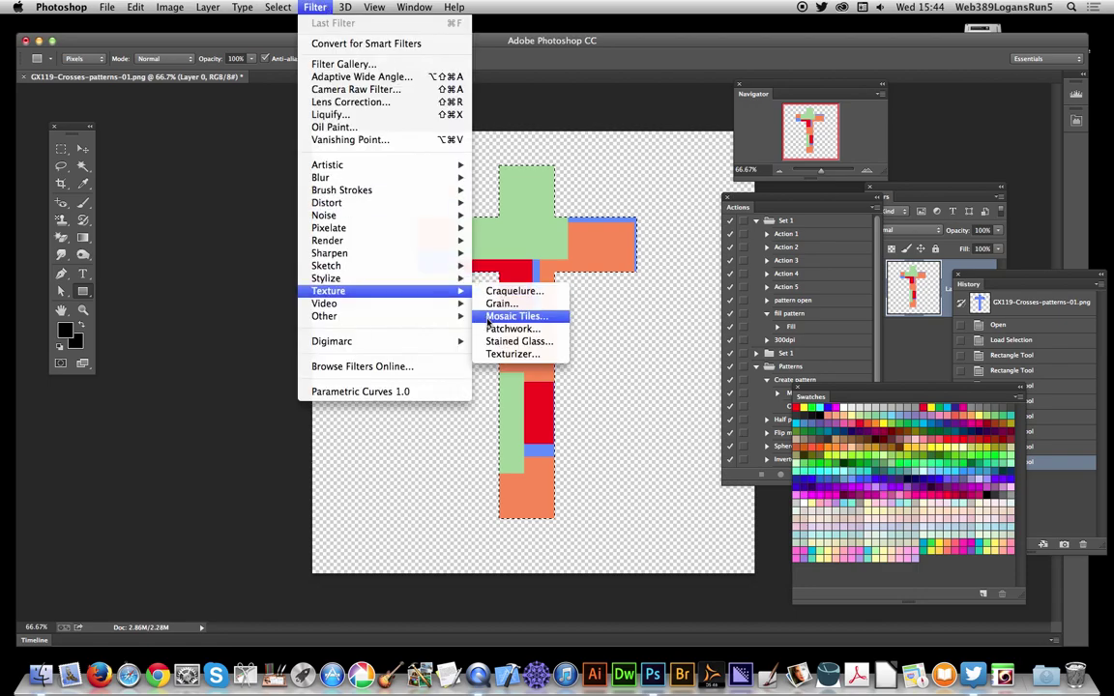
{"action": "left_click", "coordinate": [496, 341]}
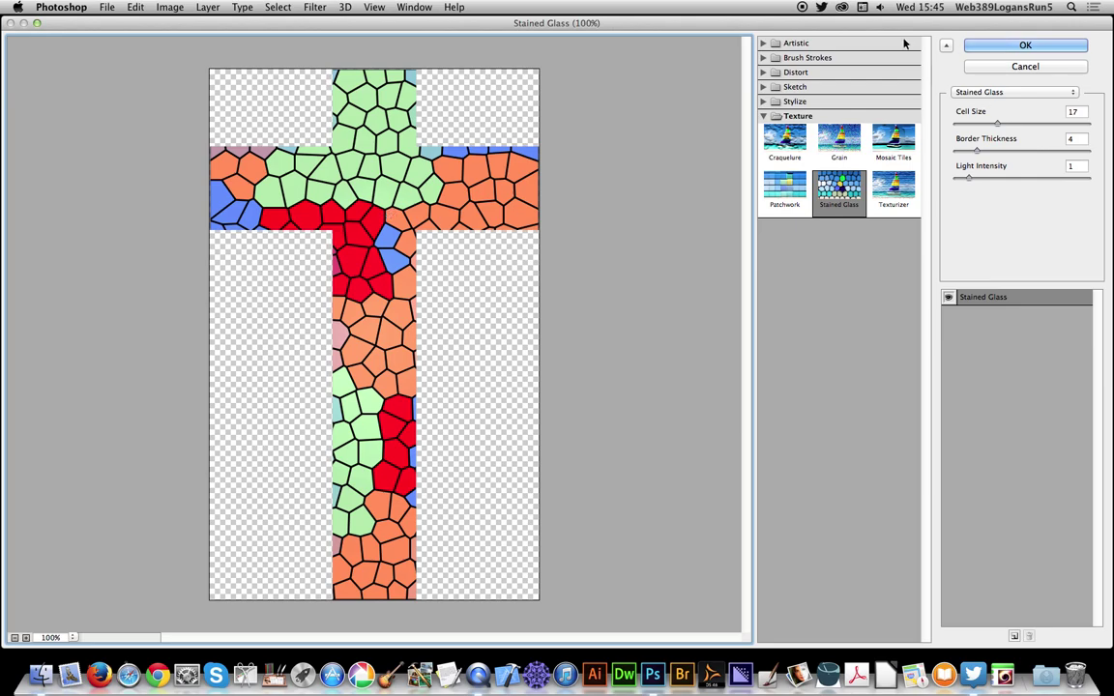
{"action": "left_click", "coordinate": [989, 44]}
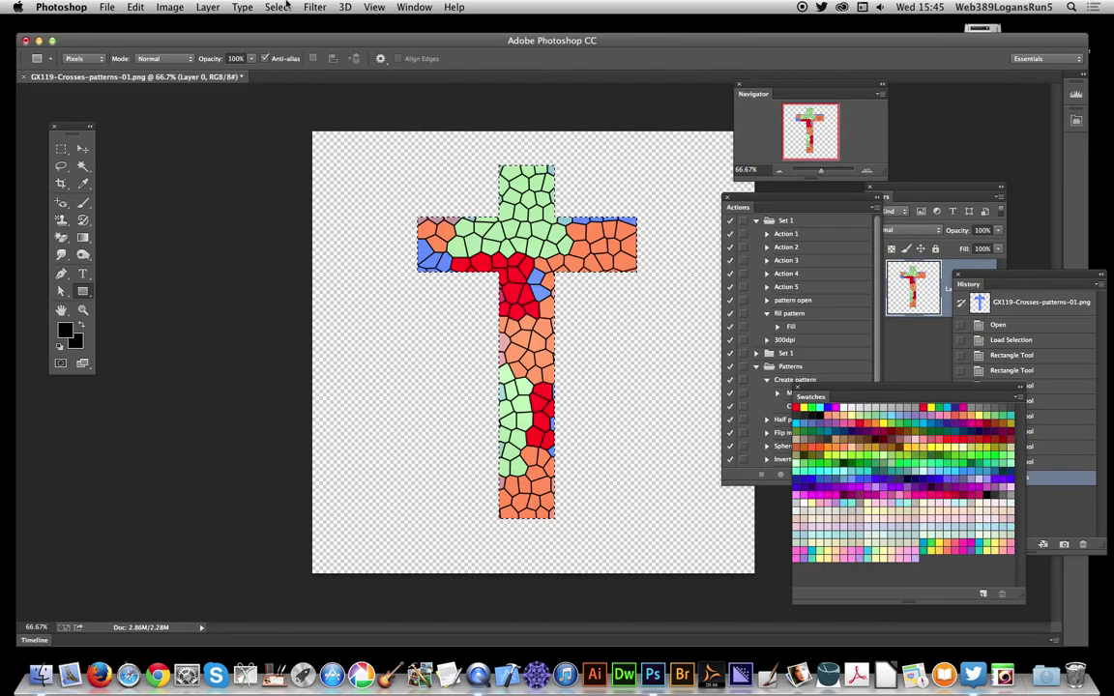
- Apply the Oil Paint filter to the cross with stylization 8.76, cleanliness 9.05, scale 2.58 and shine 3.75
{"action": "left_click", "coordinate": [340, 7]}
{"action": "mouse_move", "coordinate": [315, 6]}
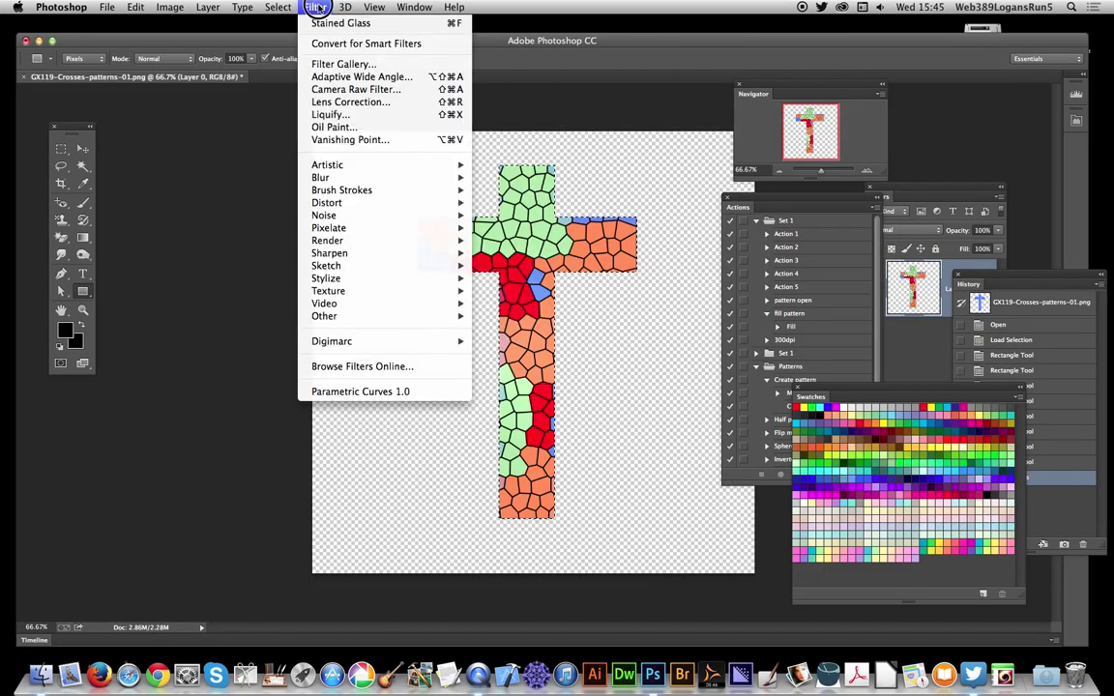
{"action": "left_click", "coordinate": [340, 127]}
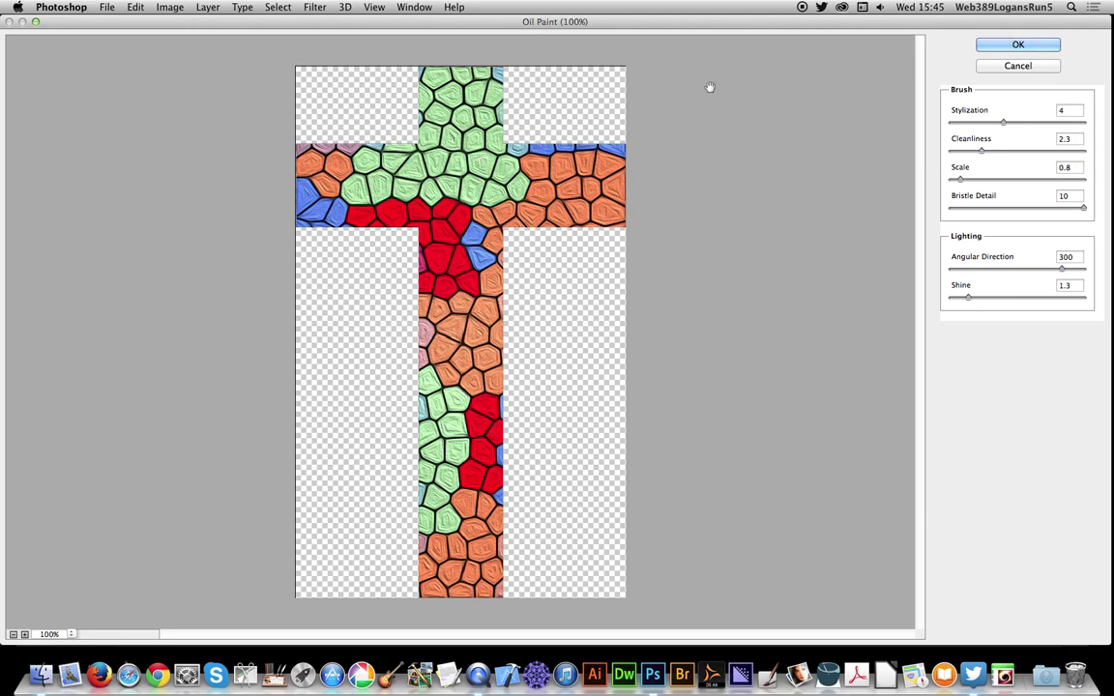
{"action": "left_click_drag", "start_coordinate": [957, 110], "coordinate": [1043, 139]}
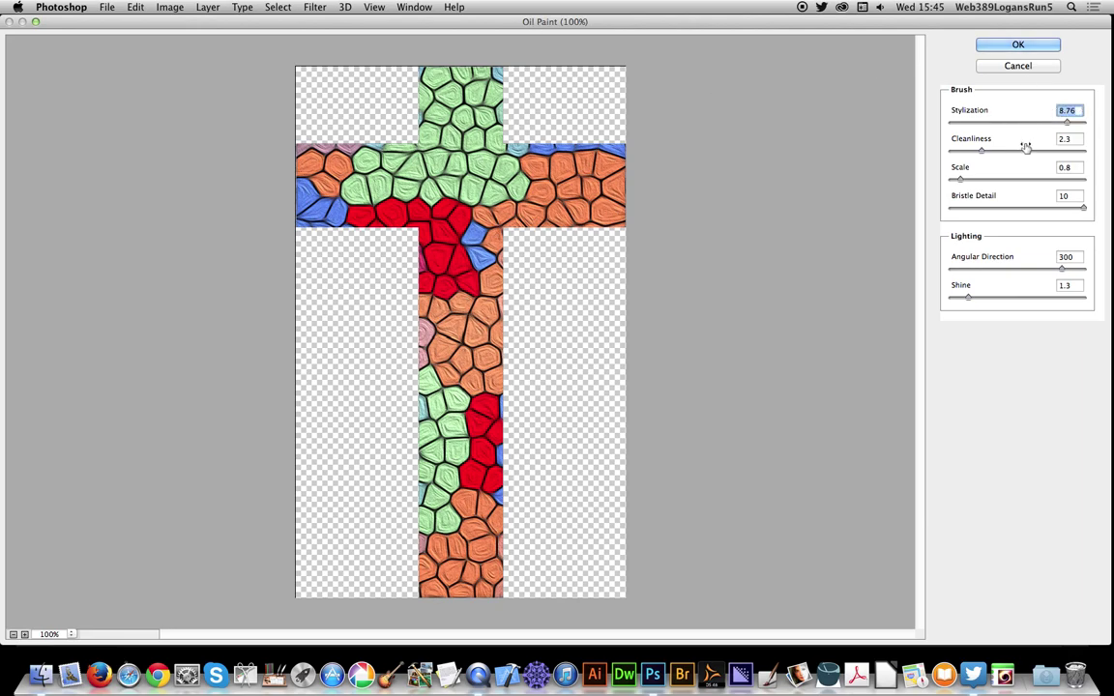
{"action": "left_click", "coordinate": [1072, 151]}
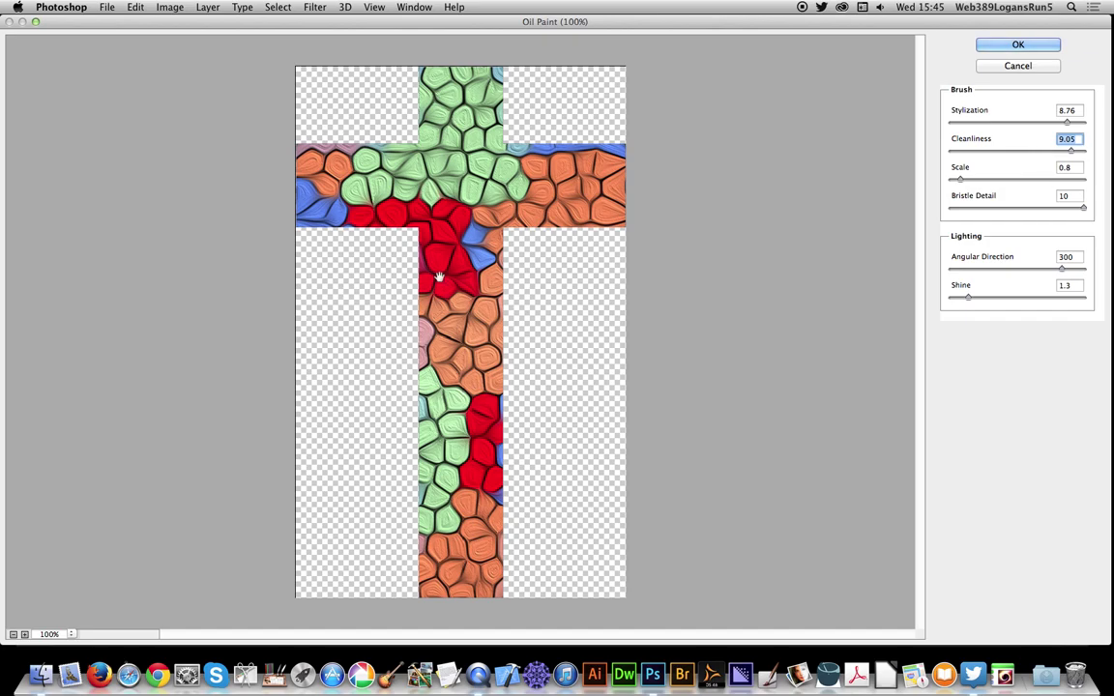
{"action": "left_click", "coordinate": [1009, 299]}
{"action": "left_click_drag", "start_coordinate": [1009, 300], "coordinate": [1000, 299]}
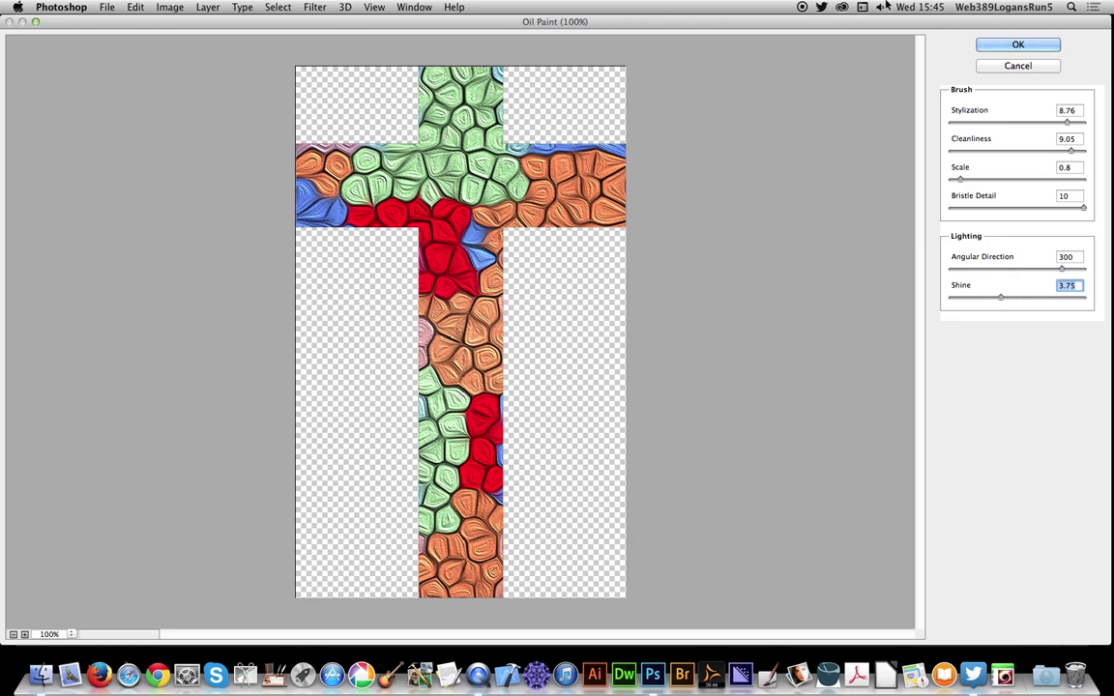
{"action": "left_click_drag", "start_coordinate": [987, 180], "coordinate": [984, 179]}
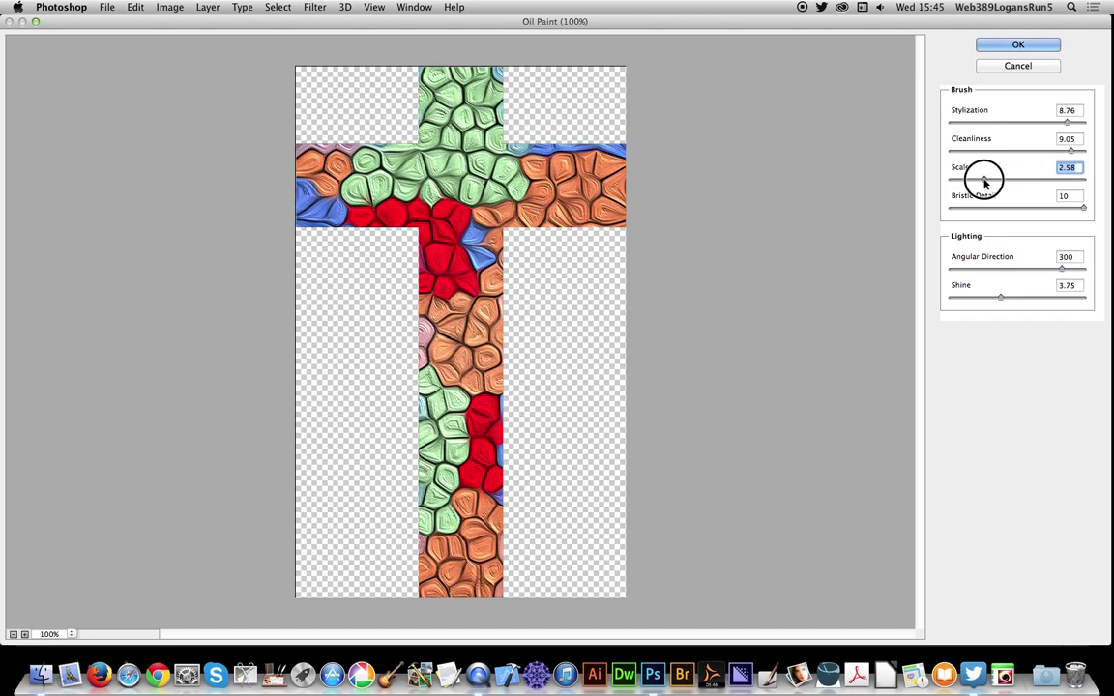
{"action": "left_click", "coordinate": [1023, 41]}
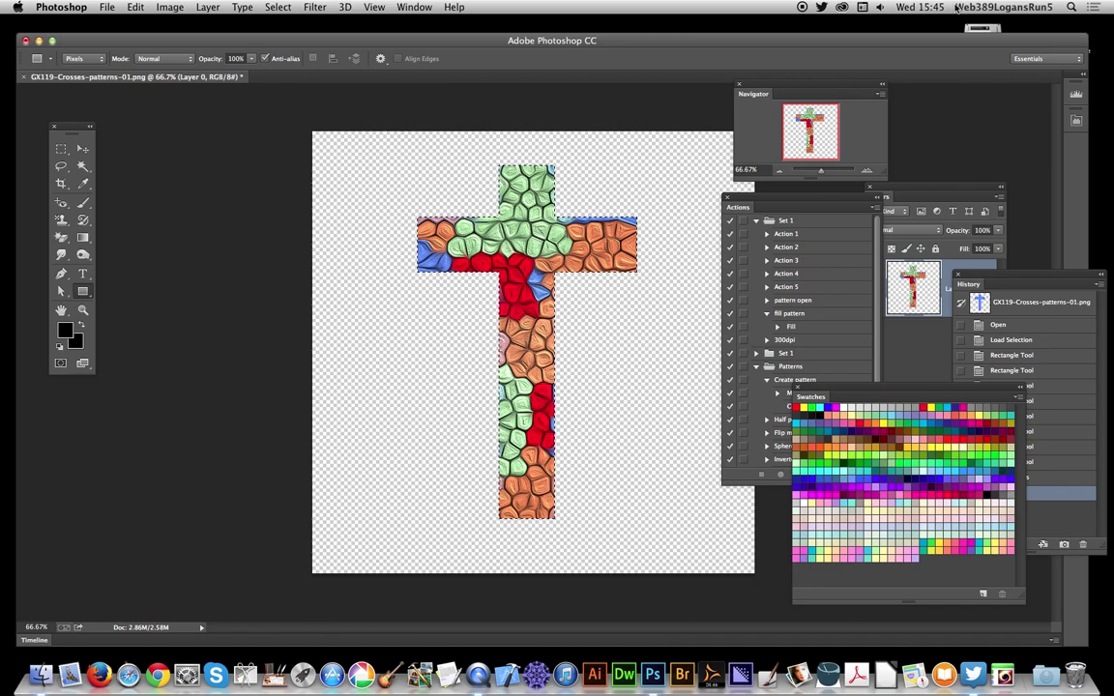
- Apply the Oil Paint filter a second time with scale 3.66 and shine 5.7
{"action": "left_click", "coordinate": [323, 7]}
{"action": "left_click", "coordinate": [338, 126]}
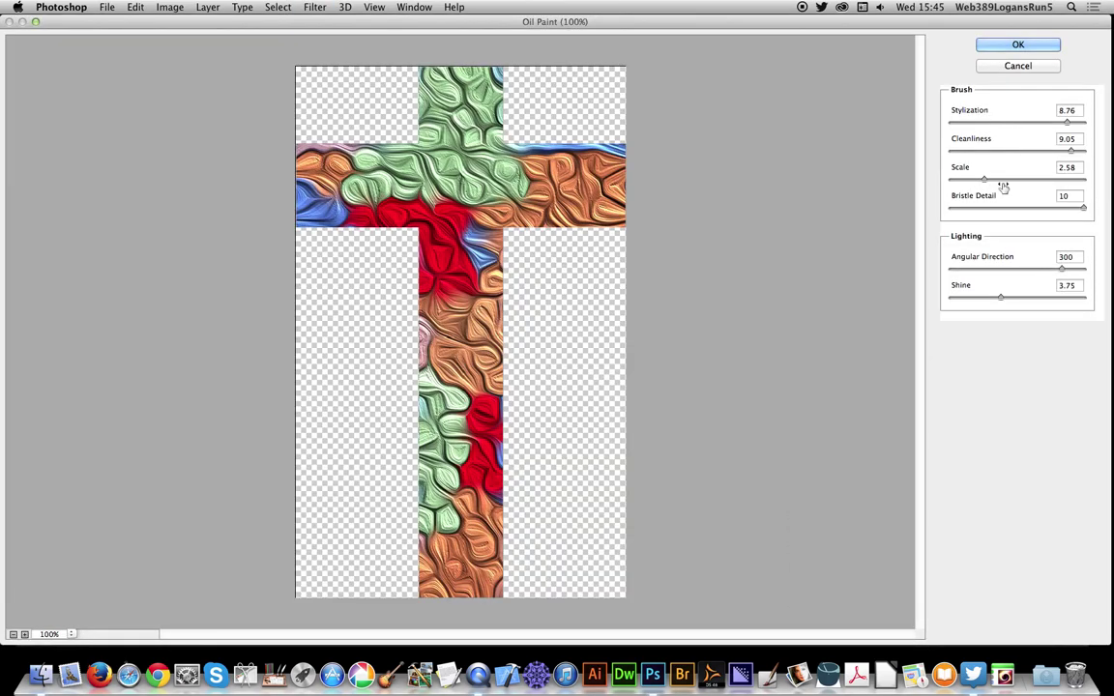
{"action": "left_click", "coordinate": [1005, 180]}
{"action": "left_click_drag", "start_coordinate": [1005, 184], "coordinate": [995, 180]}
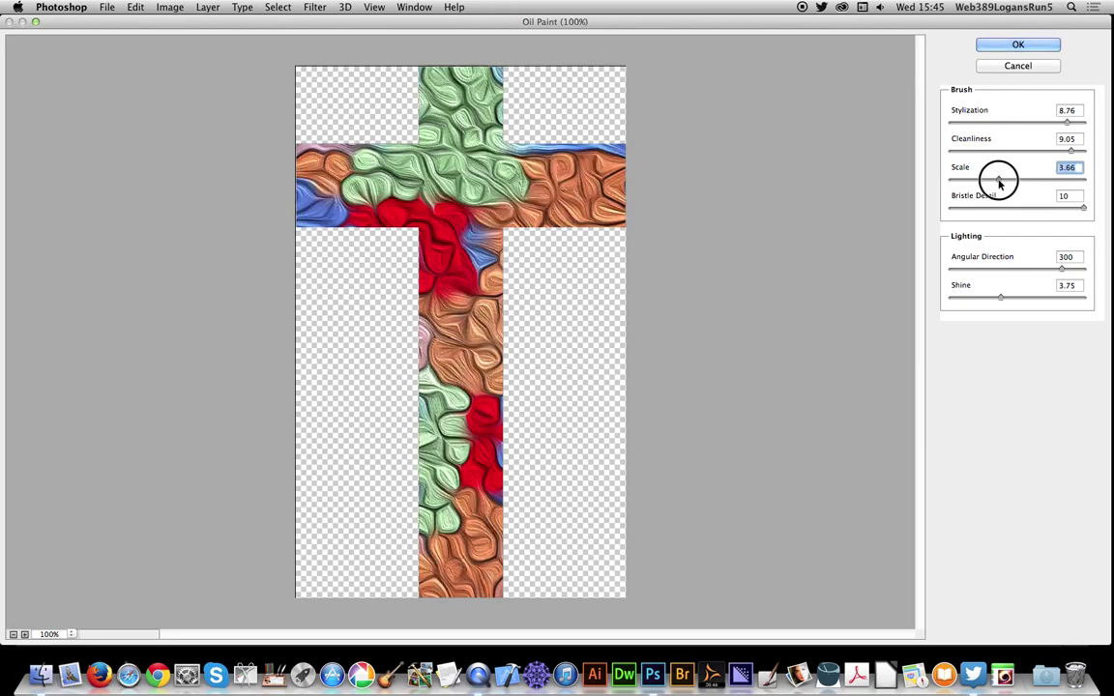
{"action": "left_click", "coordinate": [1035, 297]}
{"action": "left_click_drag", "start_coordinate": [1035, 298], "coordinate": [1027, 300]}
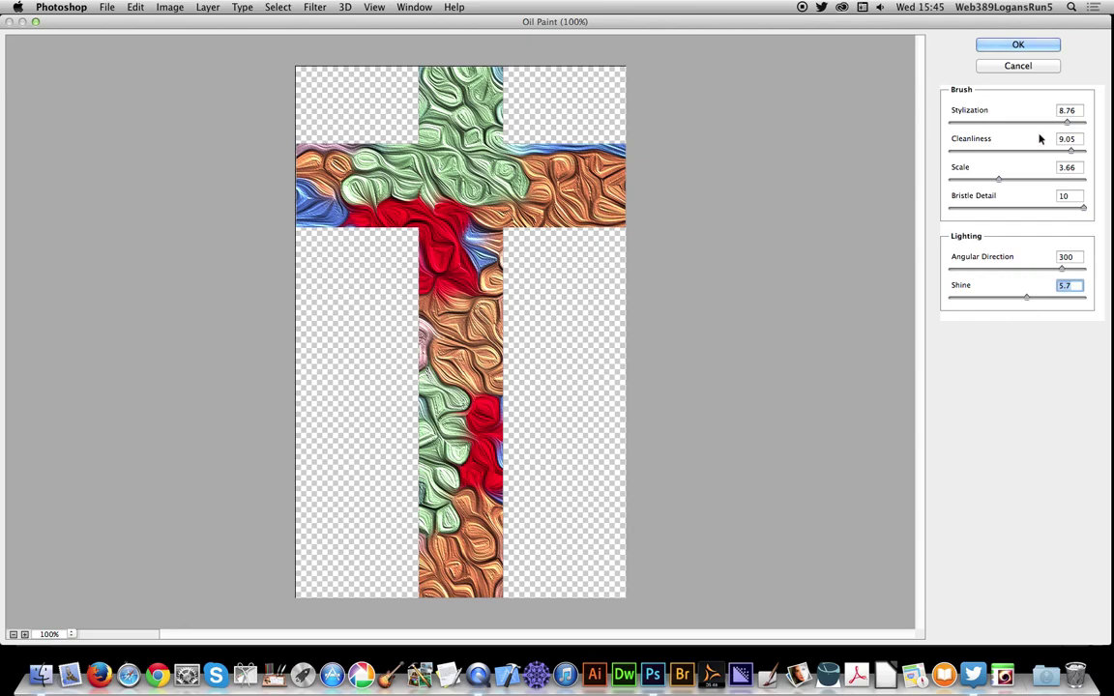
{"action": "left_click", "coordinate": [1018, 44]}
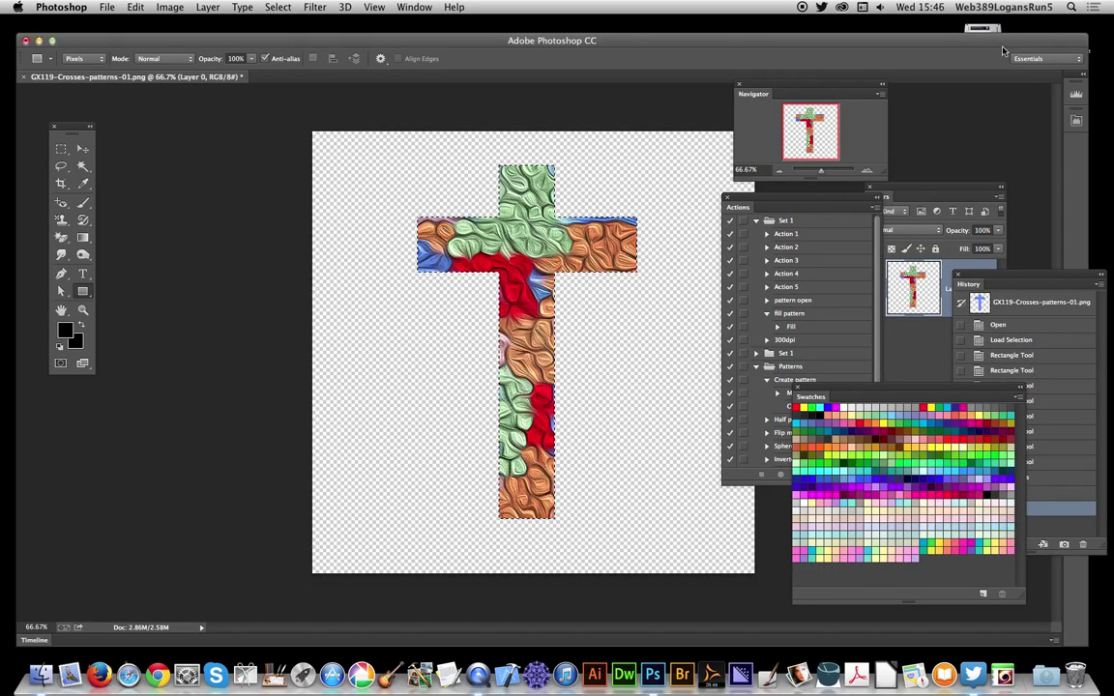
- Deselect the cross and define the full-size image as a pattern, keeping the suggested name
{"action": "left_click", "coordinate": [279, 8]}
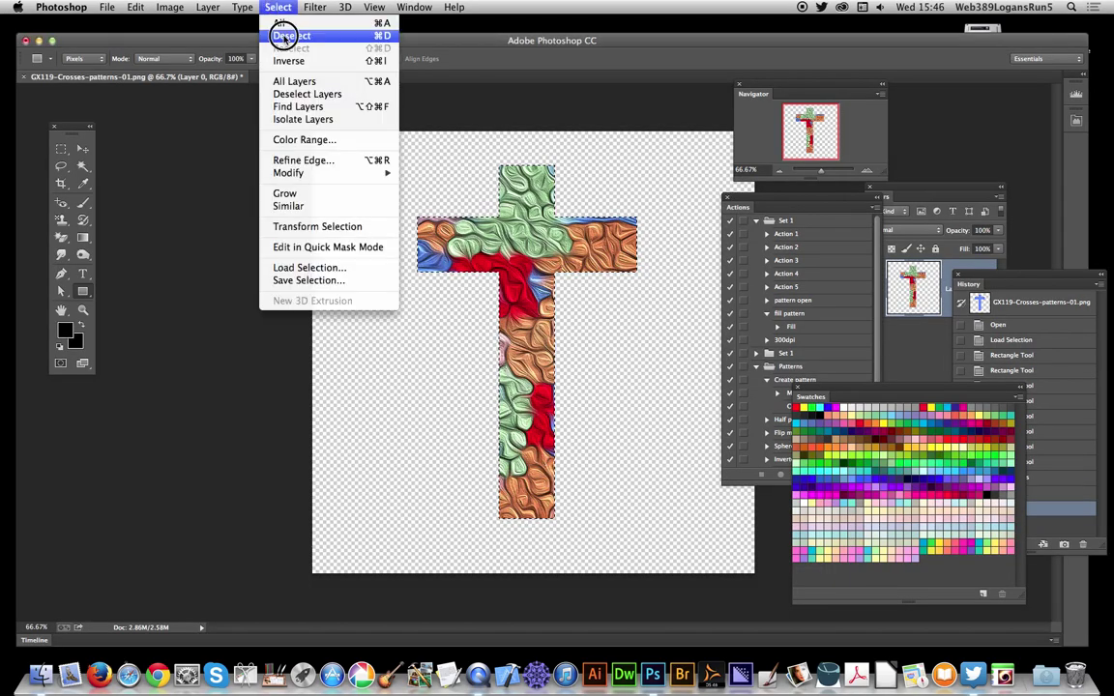
{"action": "left_click", "coordinate": [286, 35]}
{"action": "left_click", "coordinate": [136, 7]}
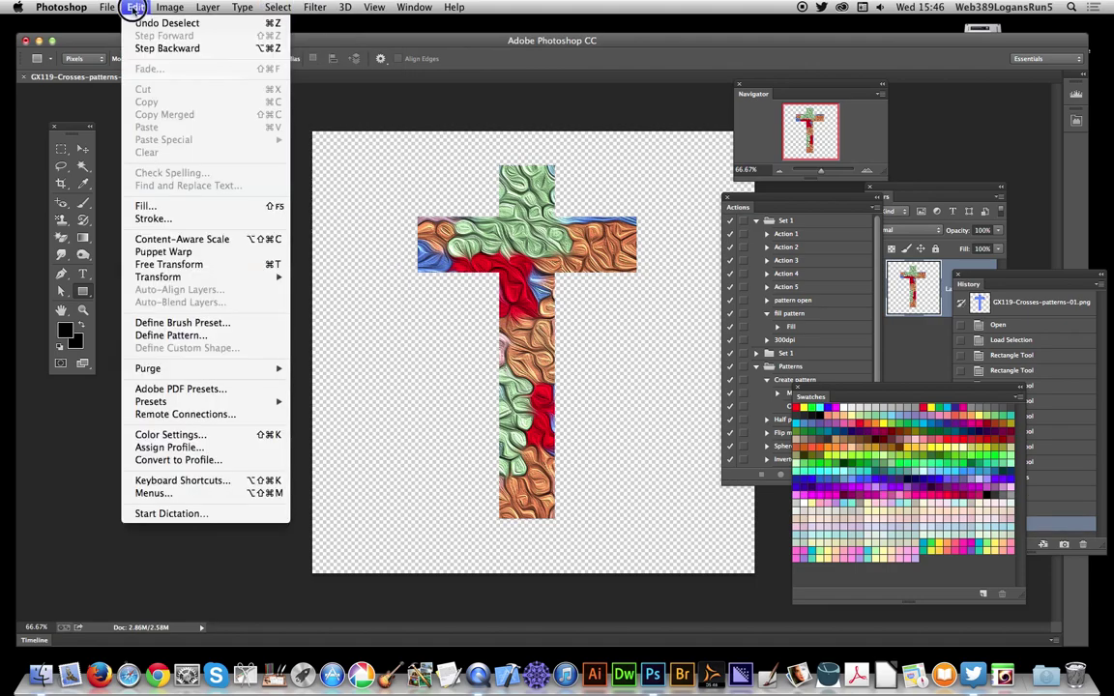
{"action": "left_click", "coordinate": [179, 341]}
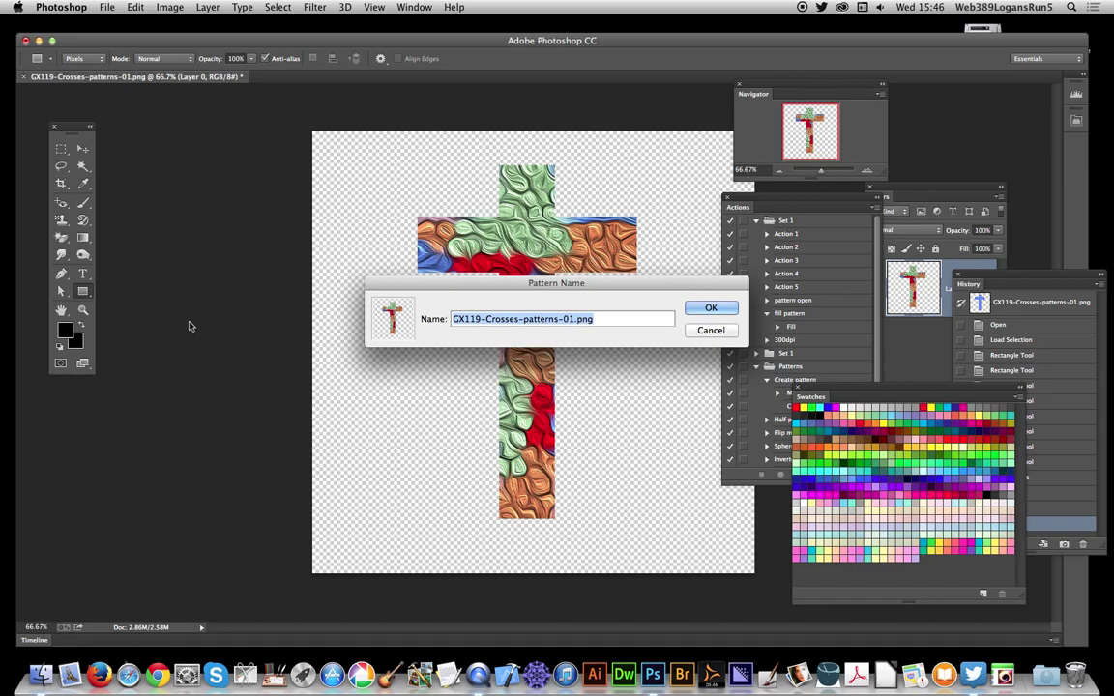
{"action": "left_click", "coordinate": [714, 308]}
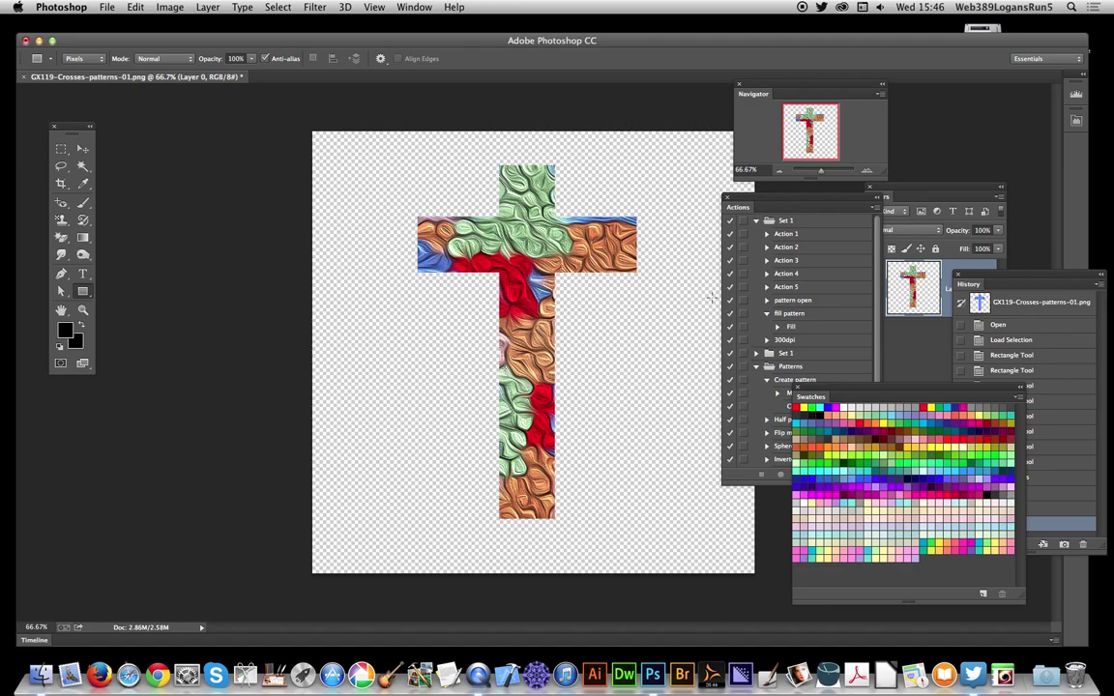
- Resize the cross image to 500 × 500 pixels and define it as another pattern
{"action": "left_click", "coordinate": [170, 8]}
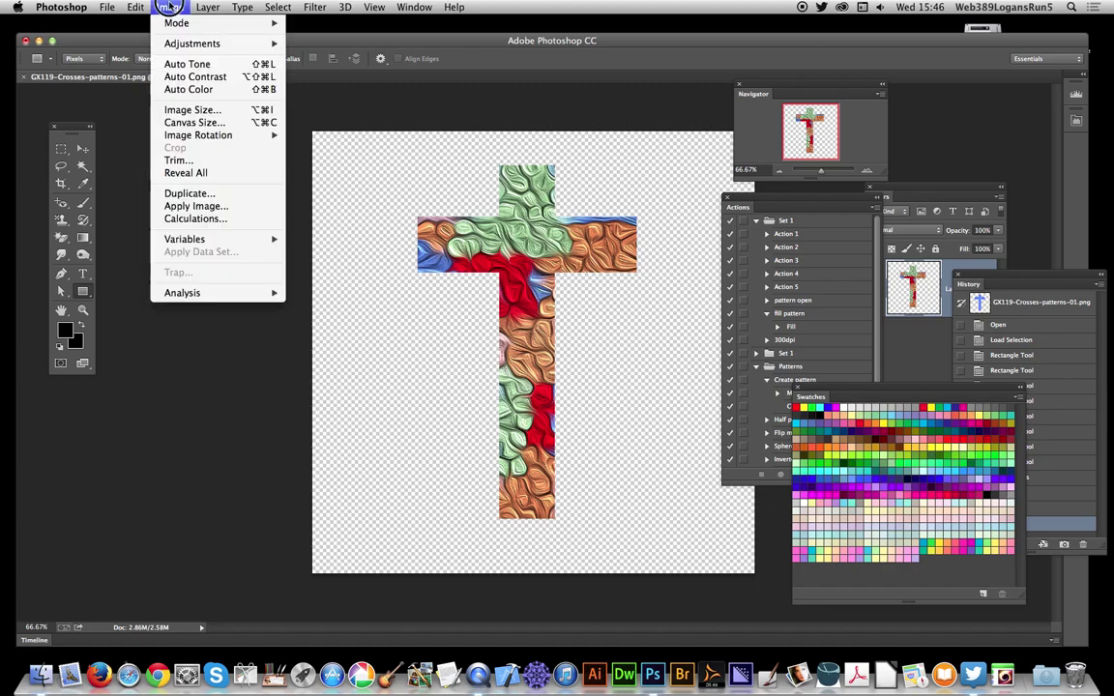
{"action": "left_click", "coordinate": [197, 111]}
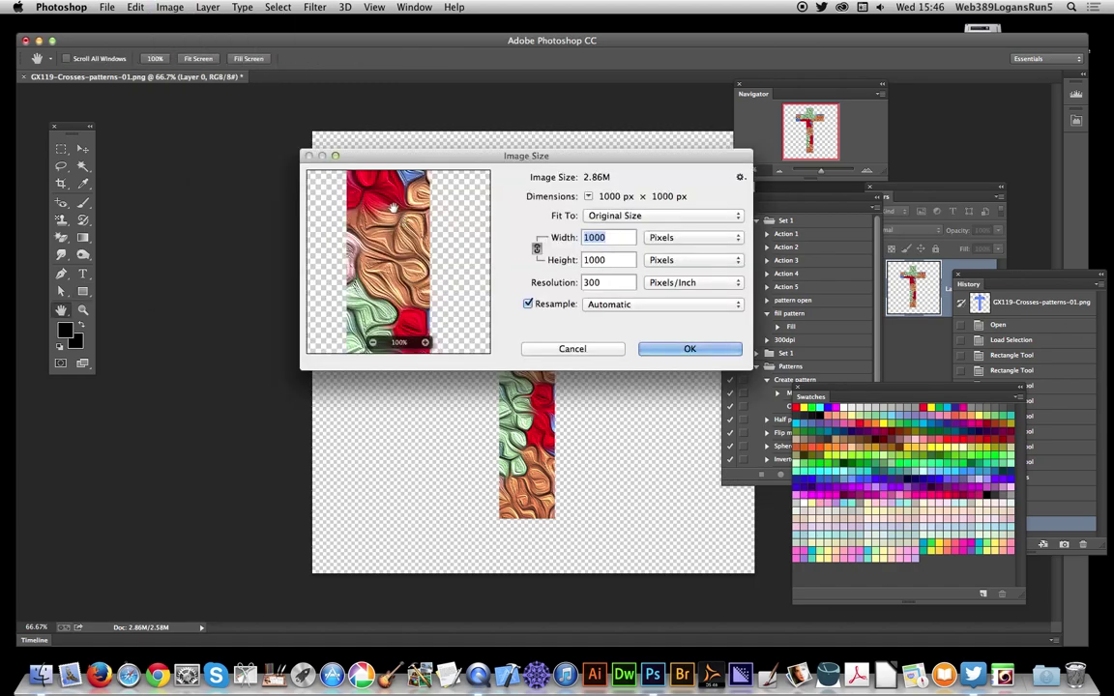
{"action": "type", "text": "500"}
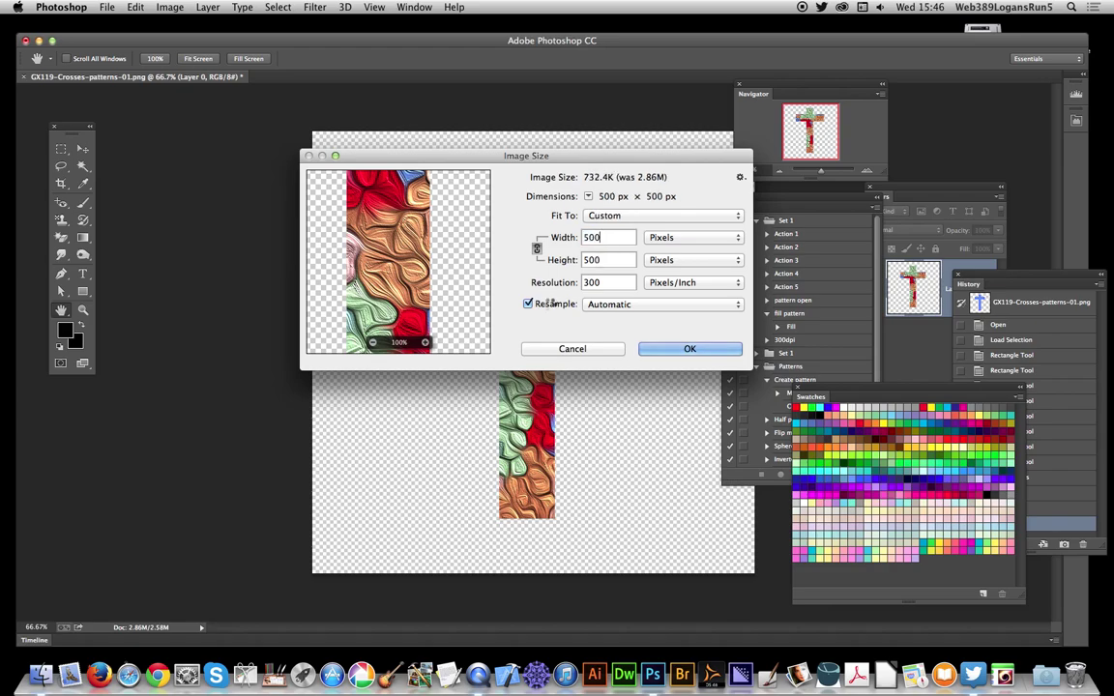
{"action": "left_click", "coordinate": [678, 348]}
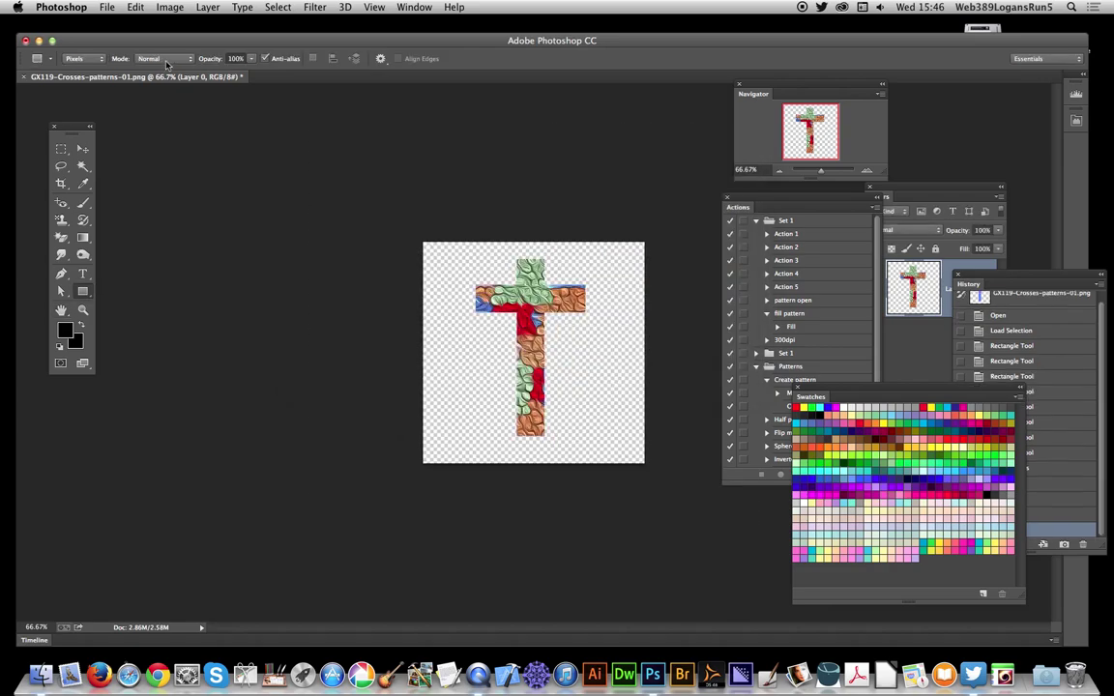
{"action": "left_click", "coordinate": [135, 7]}
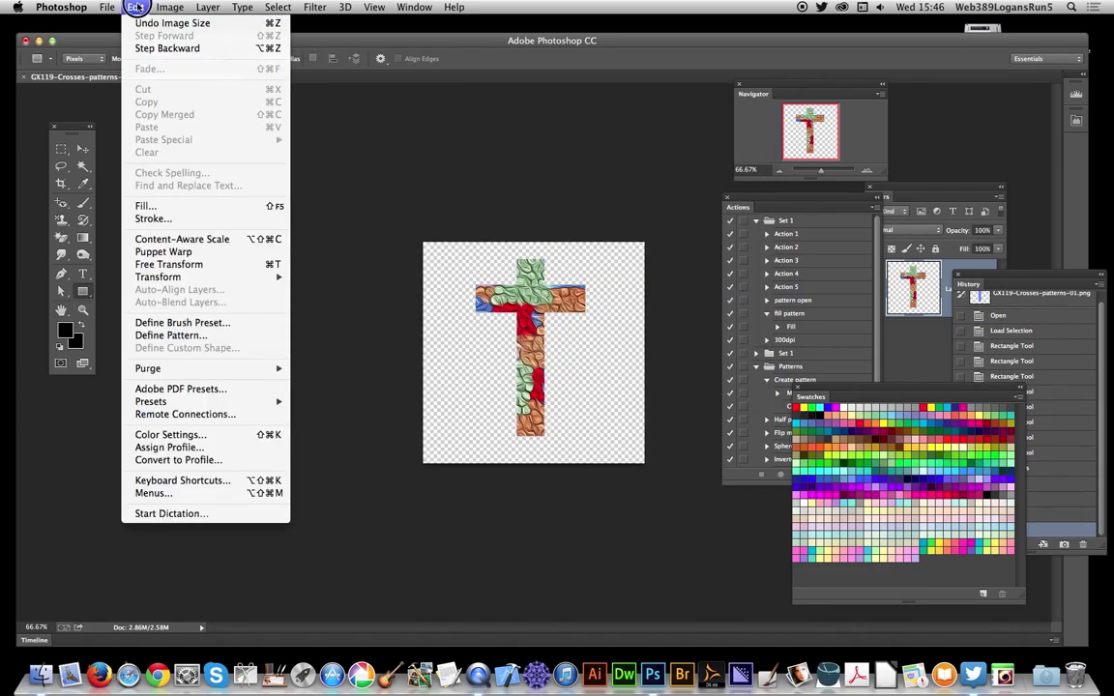
{"action": "left_click", "coordinate": [215, 326]}
{"action": "left_click", "coordinate": [714, 315]}
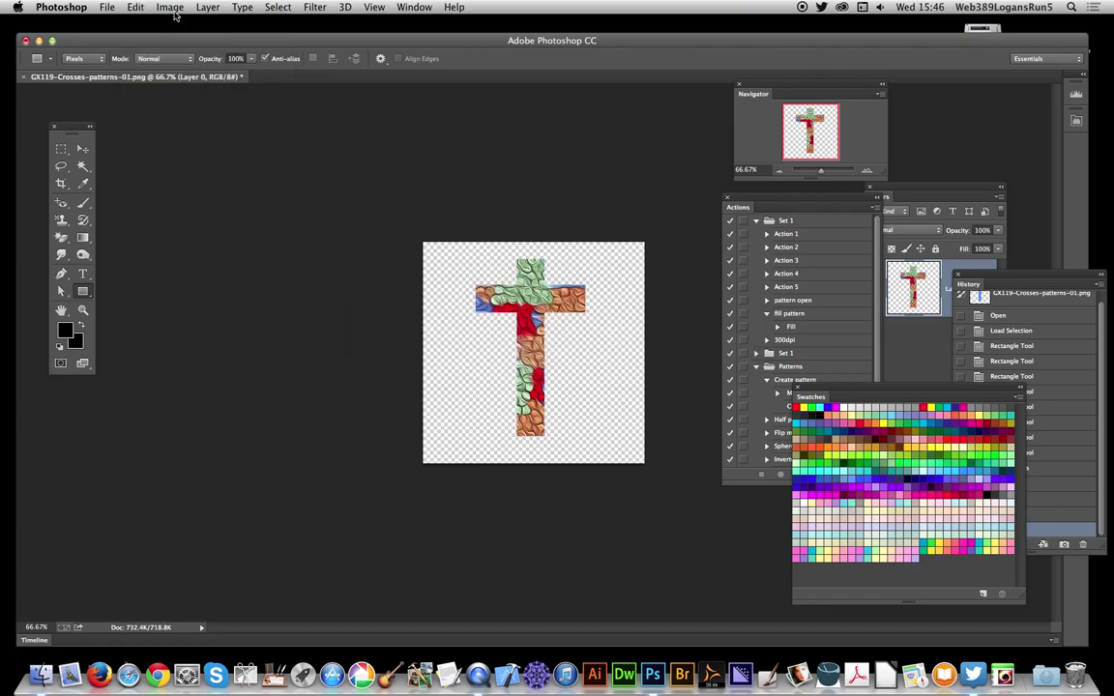
- Resize the cross image to 150 pixels wide, keeping proportions, and define that small version as a pattern
{"action": "left_click", "coordinate": [167, 7]}
{"action": "left_click", "coordinate": [185, 109]}
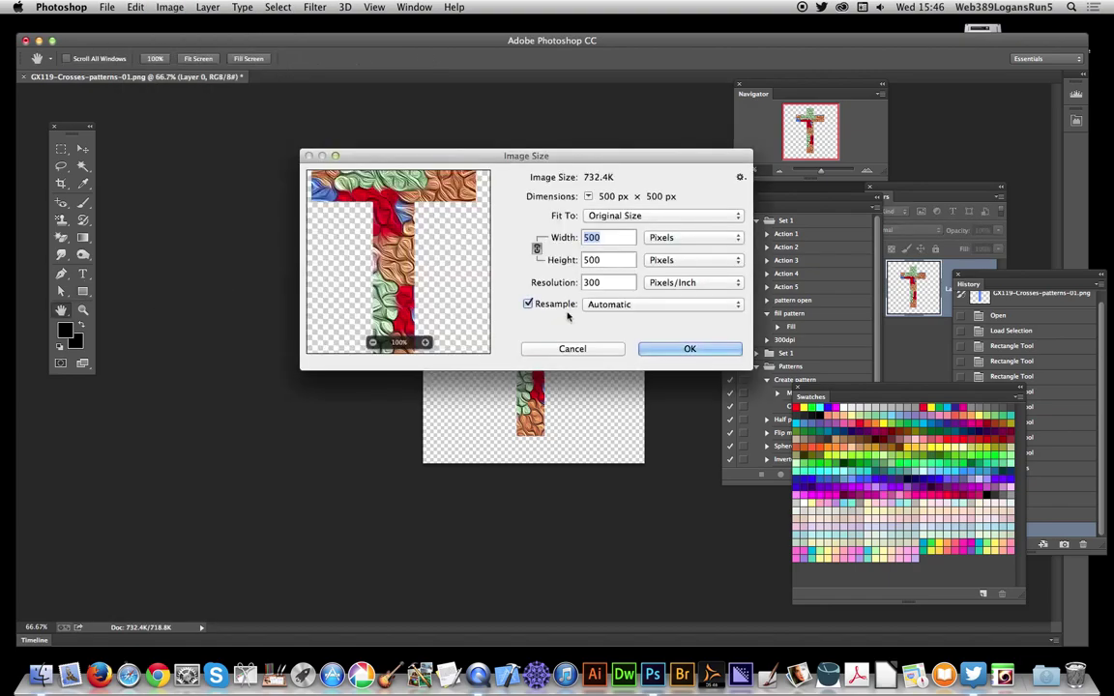
{"action": "type", "text": "150"}
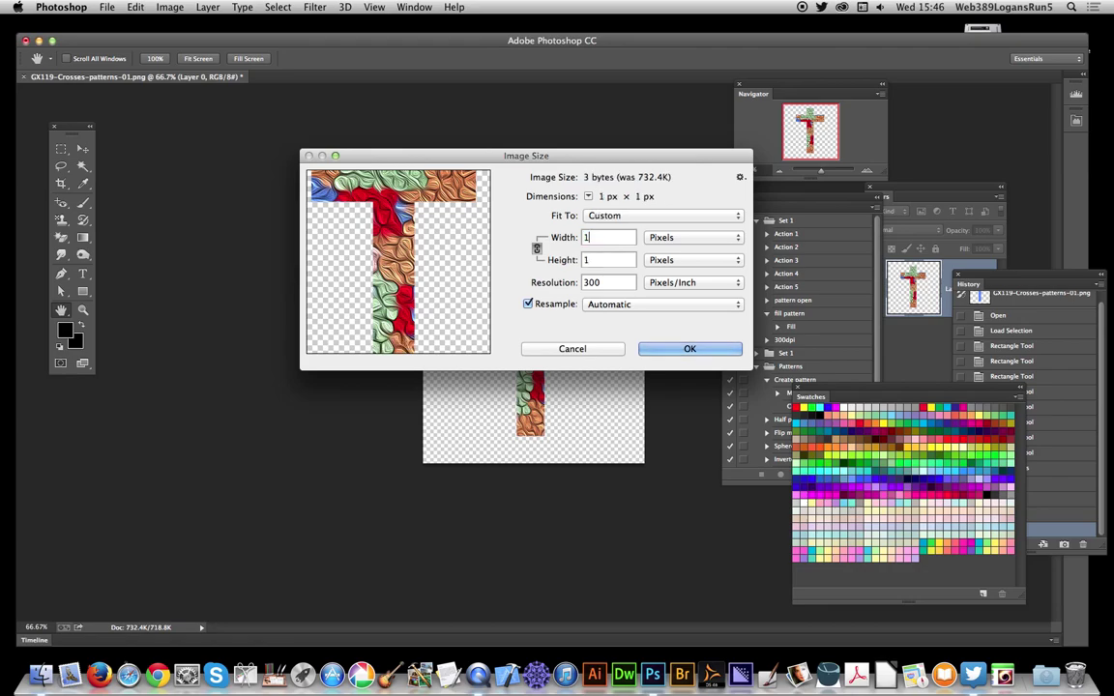
{"action": "left_click", "coordinate": [689, 350]}
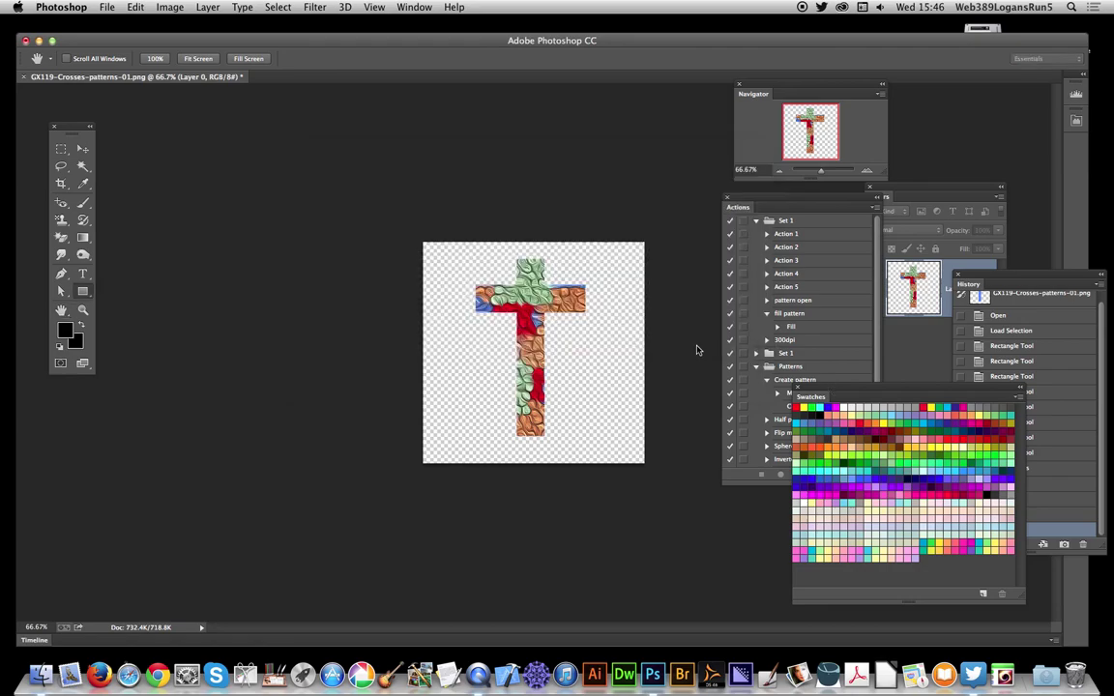
{"action": "left_click", "coordinate": [135, 7]}
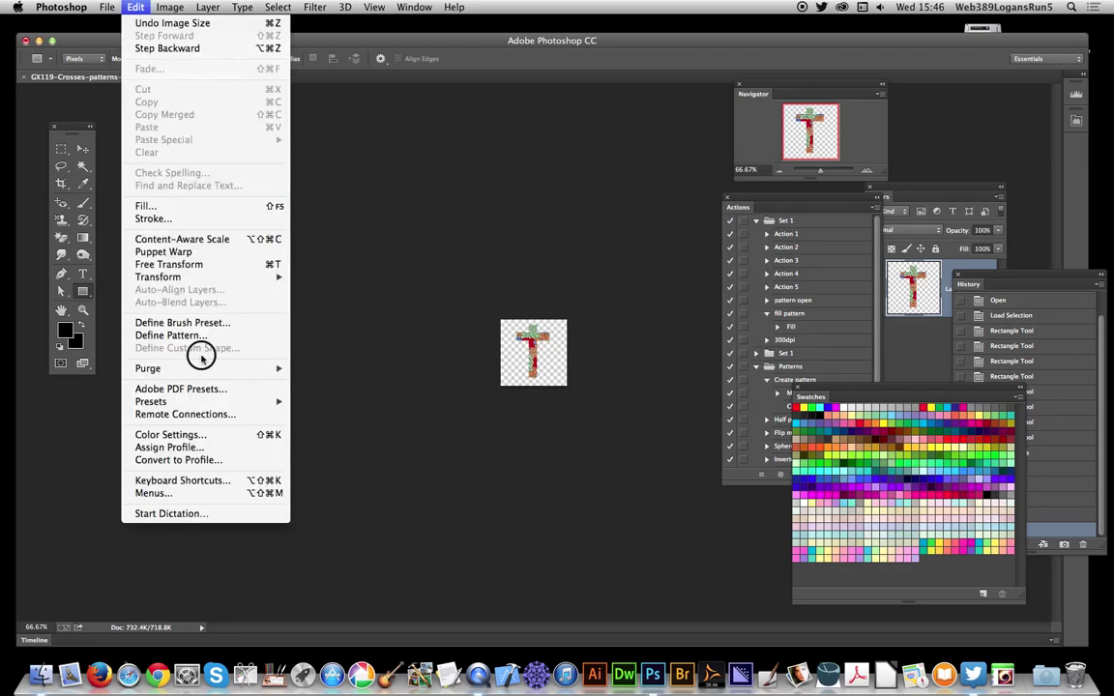
{"action": "left_click", "coordinate": [172, 335]}
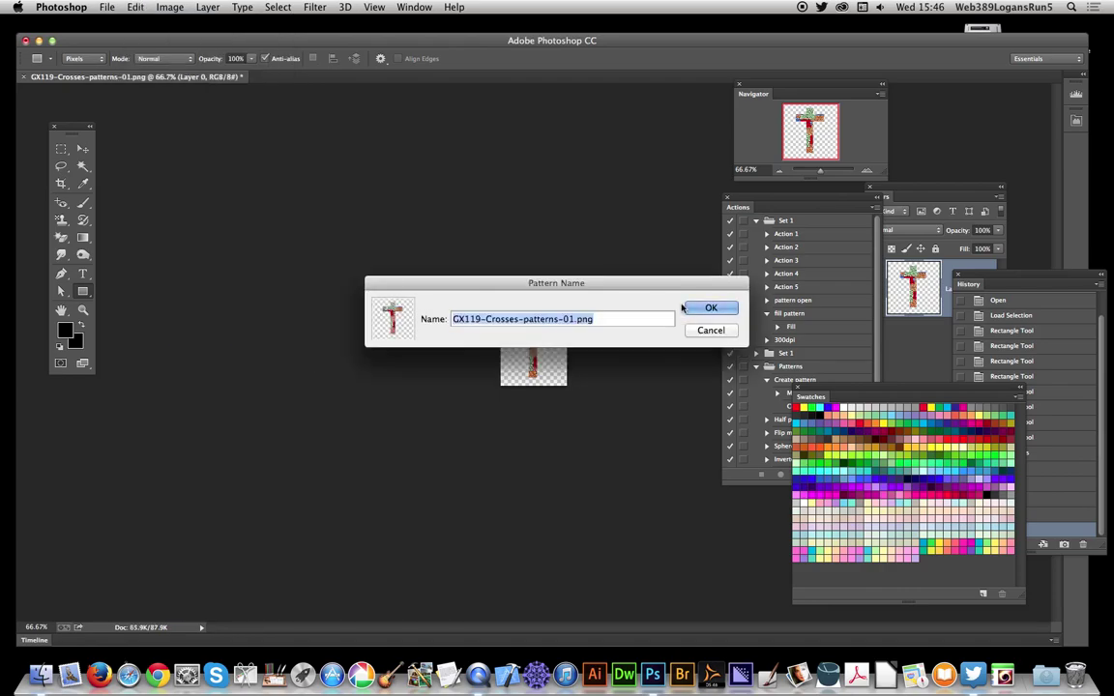
{"action": "left_click", "coordinate": [689, 309]}
{"action": "left_click", "coordinate": [106, 7]}
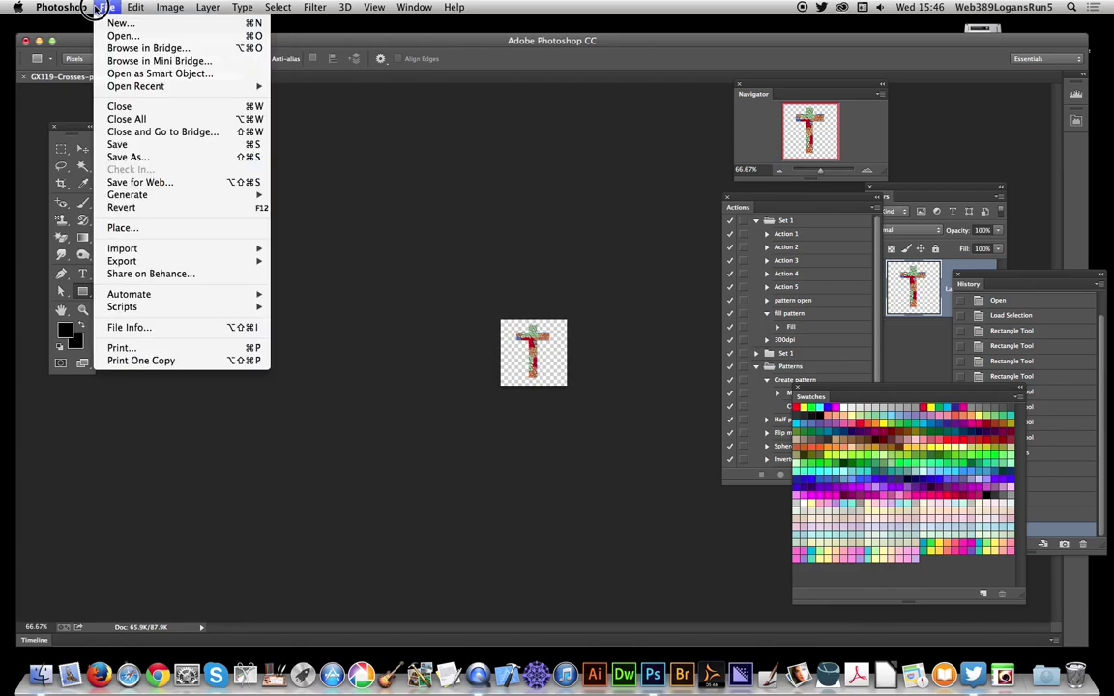
{"action": "left_click", "coordinate": [113, 30]}
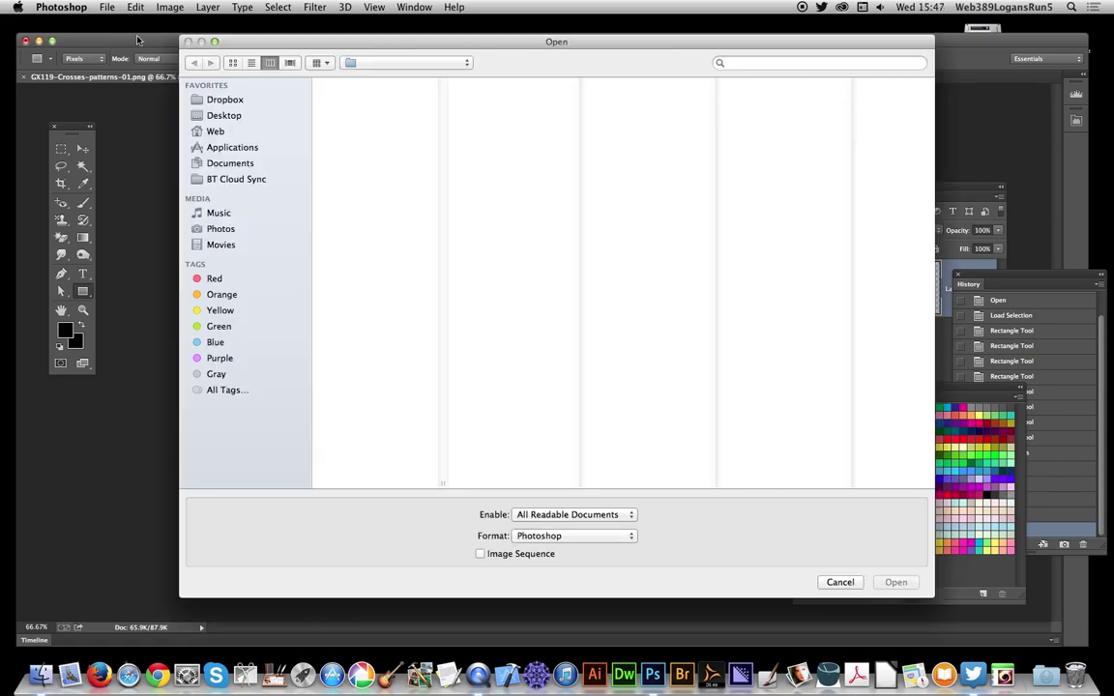
{"action": "left_click", "coordinate": [840, 583]}
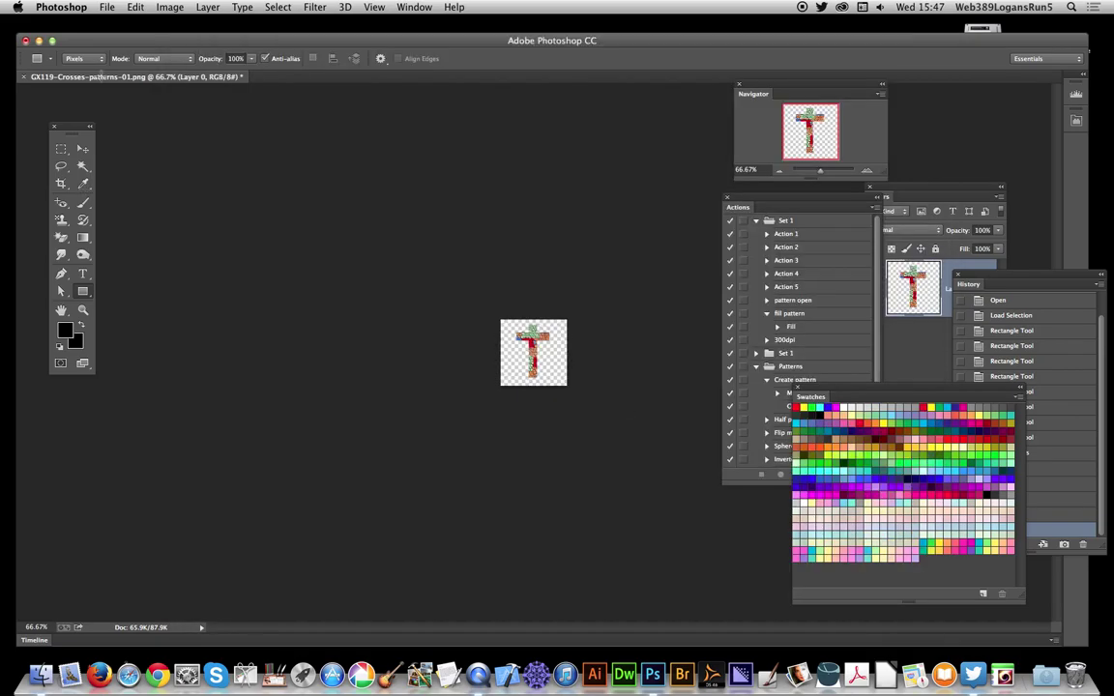
- Create a new document 1000 pixels wide and 1000 pixels high with a white background
{"action": "left_click", "coordinate": [107, 6]}
{"action": "left_click", "coordinate": [109, 23]}
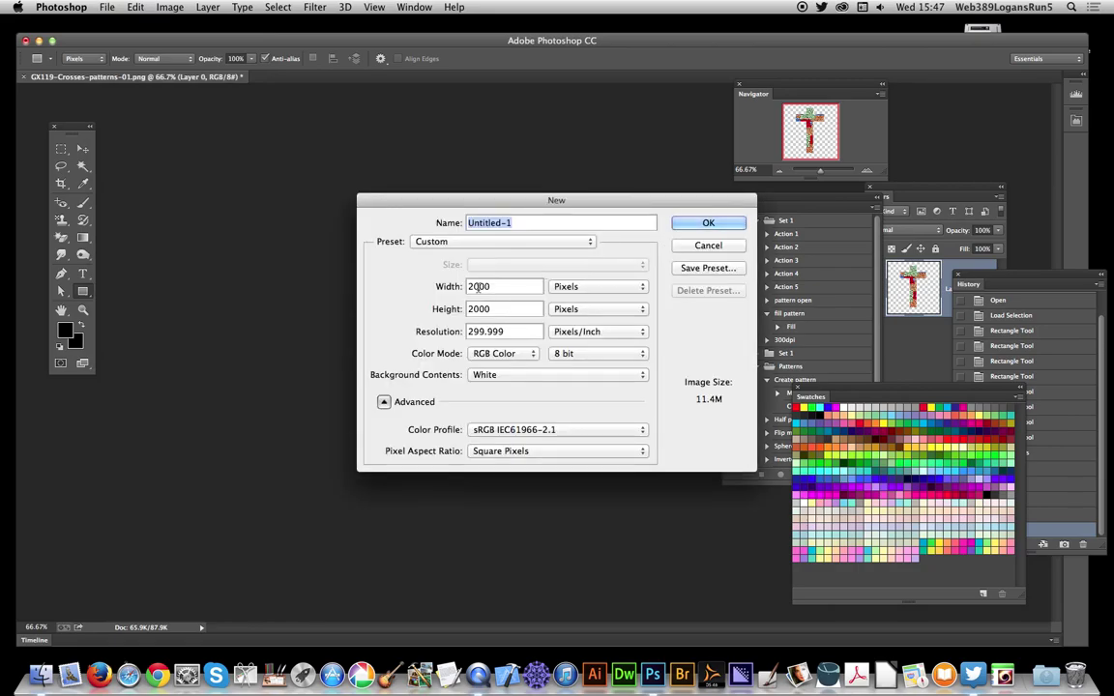
{"action": "key", "text": "Tab"}
{"action": "type", "text": "1000"}
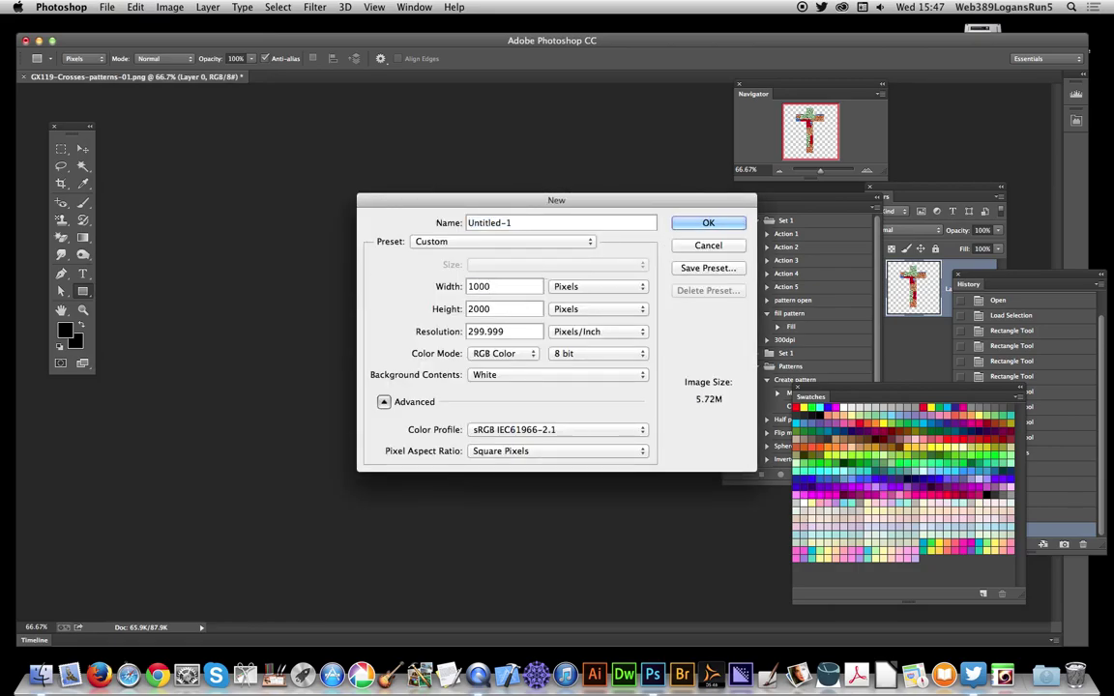
{"action": "key", "text": "Tab"}
{"action": "type", "text": "1000"}
{"action": "key", "text": "Return"}
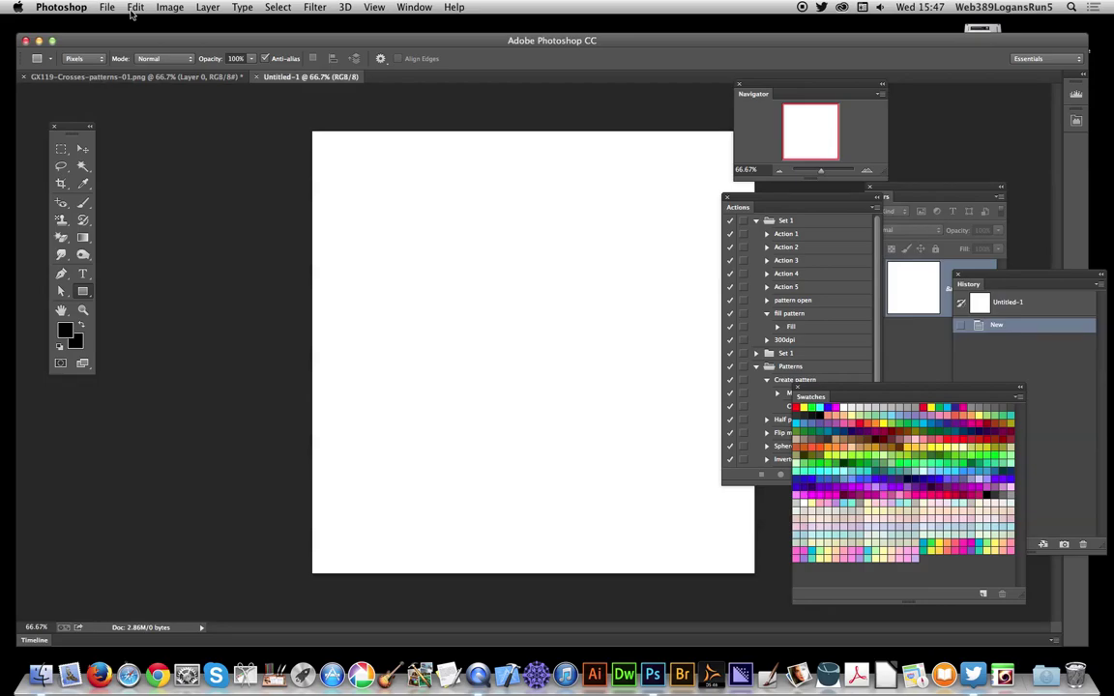
- Fill the blank canvas with the 500-pixel multicolored cross pattern, using the Random Fill scripted pattern at 100% opacity
{"action": "left_click", "coordinate": [136, 8]}
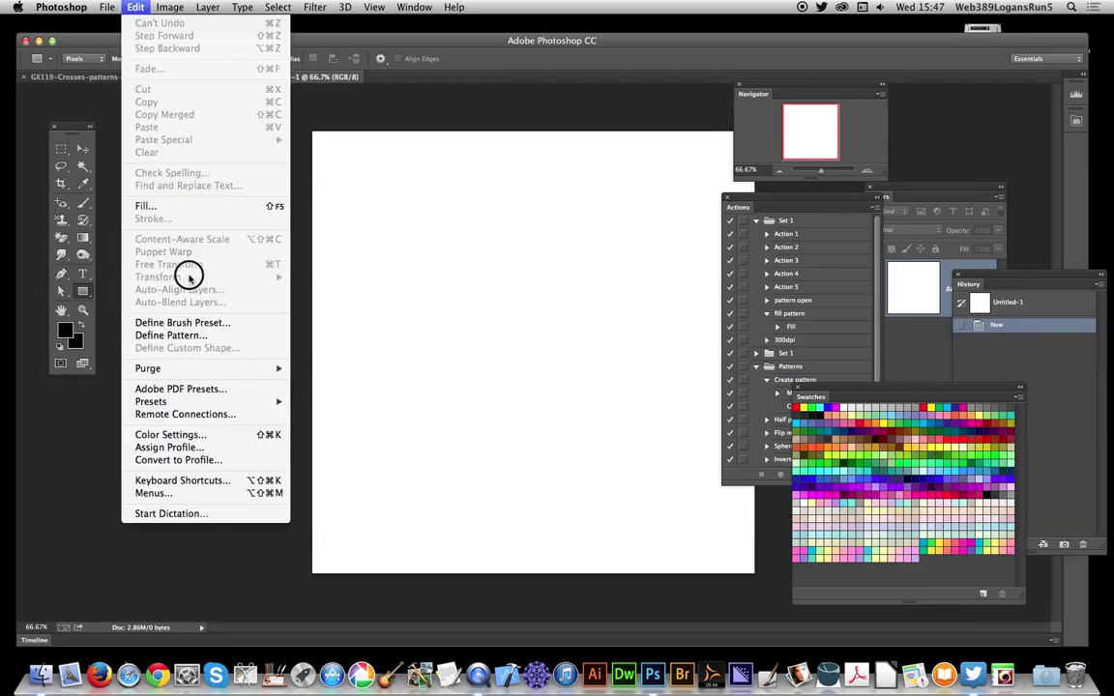
{"action": "left_click", "coordinate": [156, 207]}
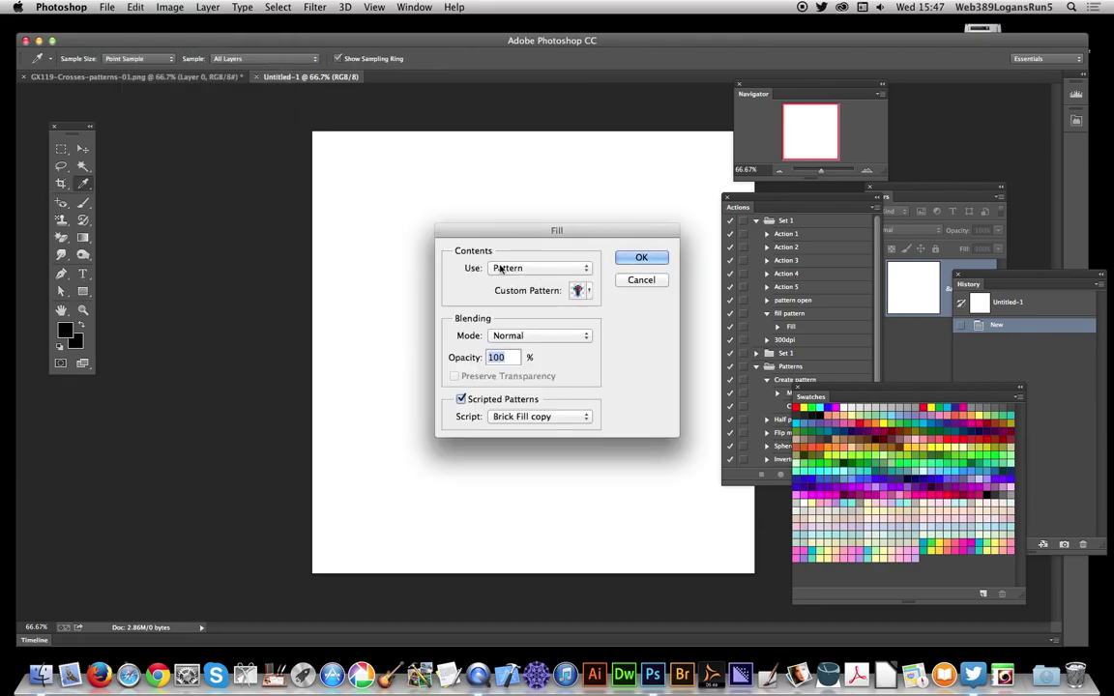
{"action": "left_click", "coordinate": [579, 290]}
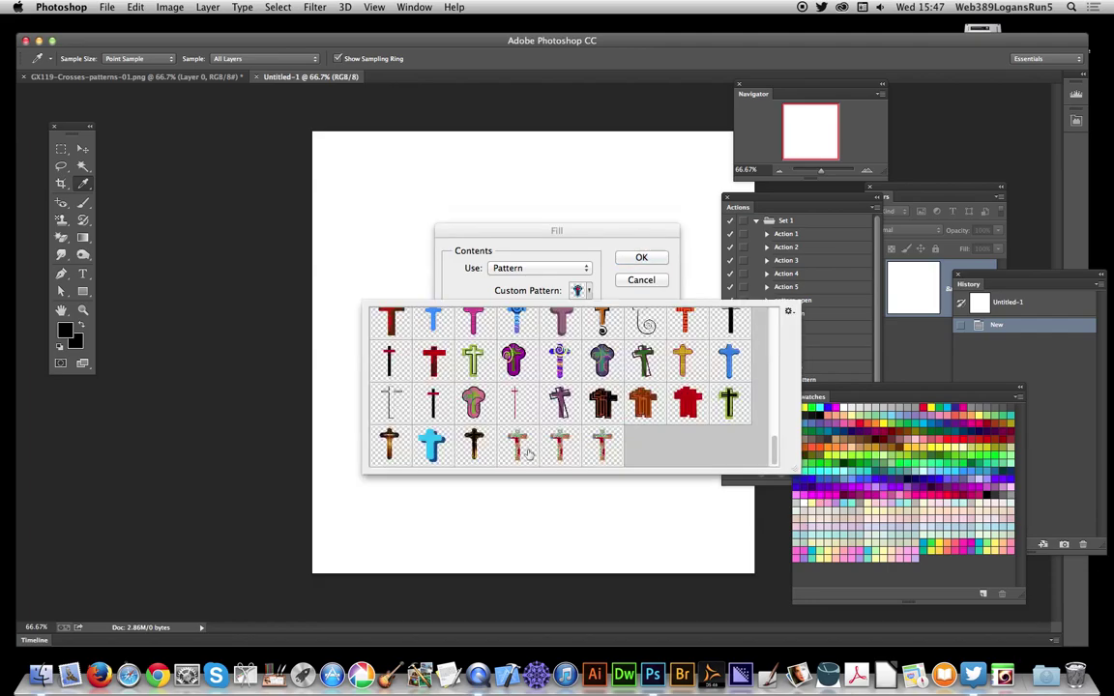
{"action": "left_click", "coordinate": [559, 446]}
{"action": "left_click", "coordinate": [527, 214]}
{"action": "left_click", "coordinate": [523, 417]}
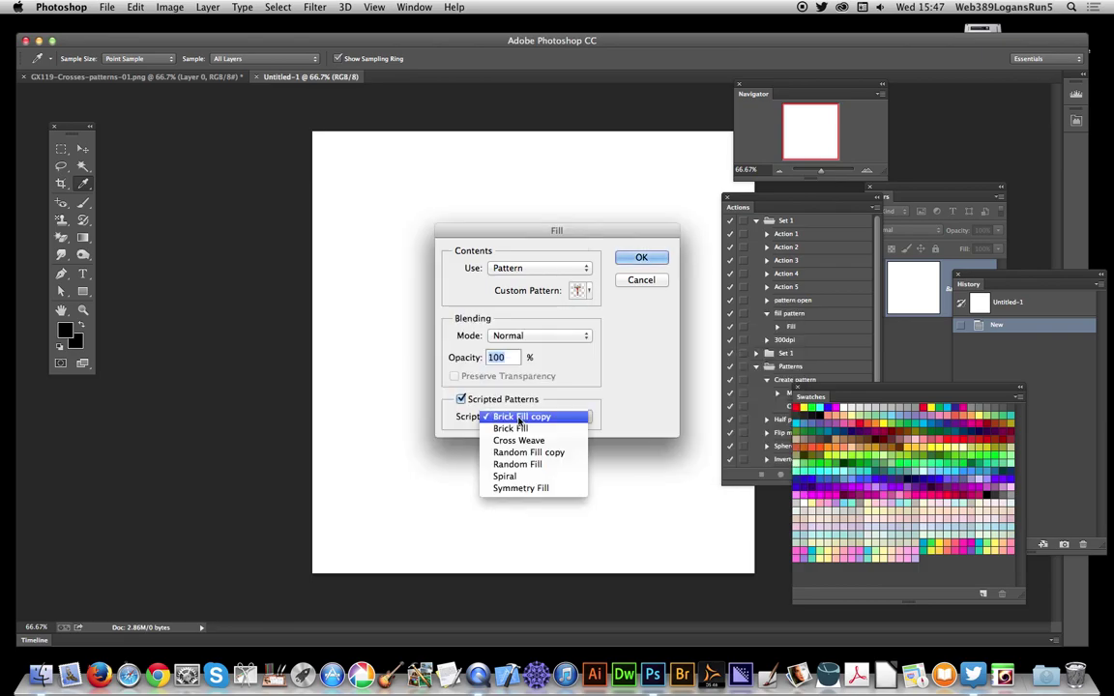
{"action": "left_click", "coordinate": [530, 458]}
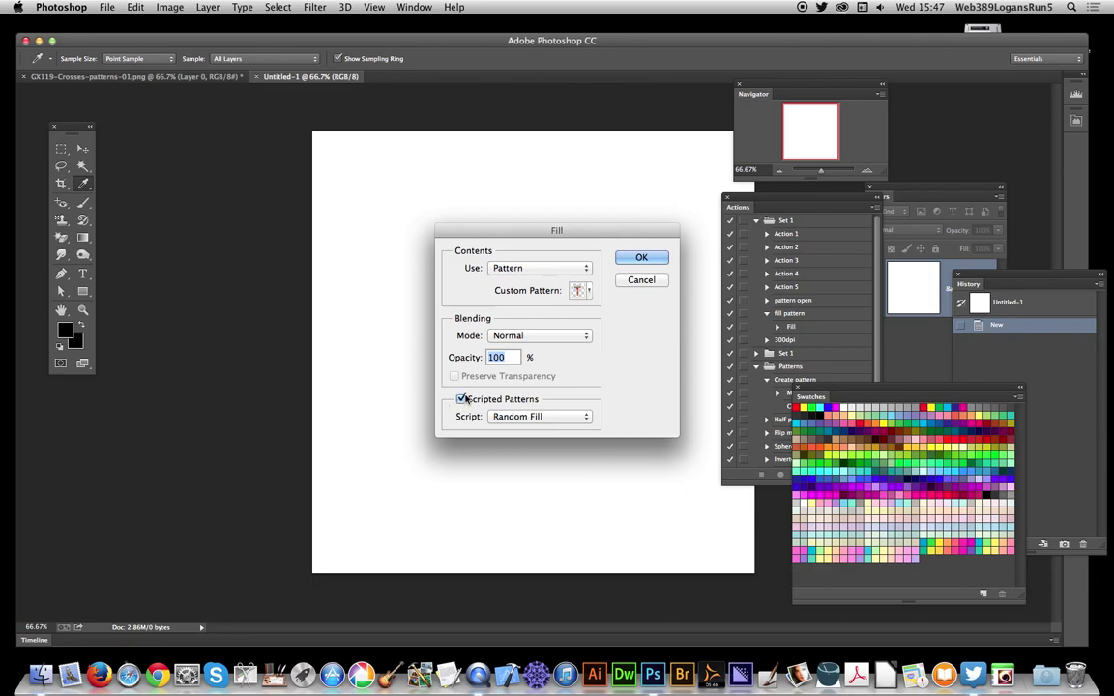
{"action": "left_click", "coordinate": [642, 258]}
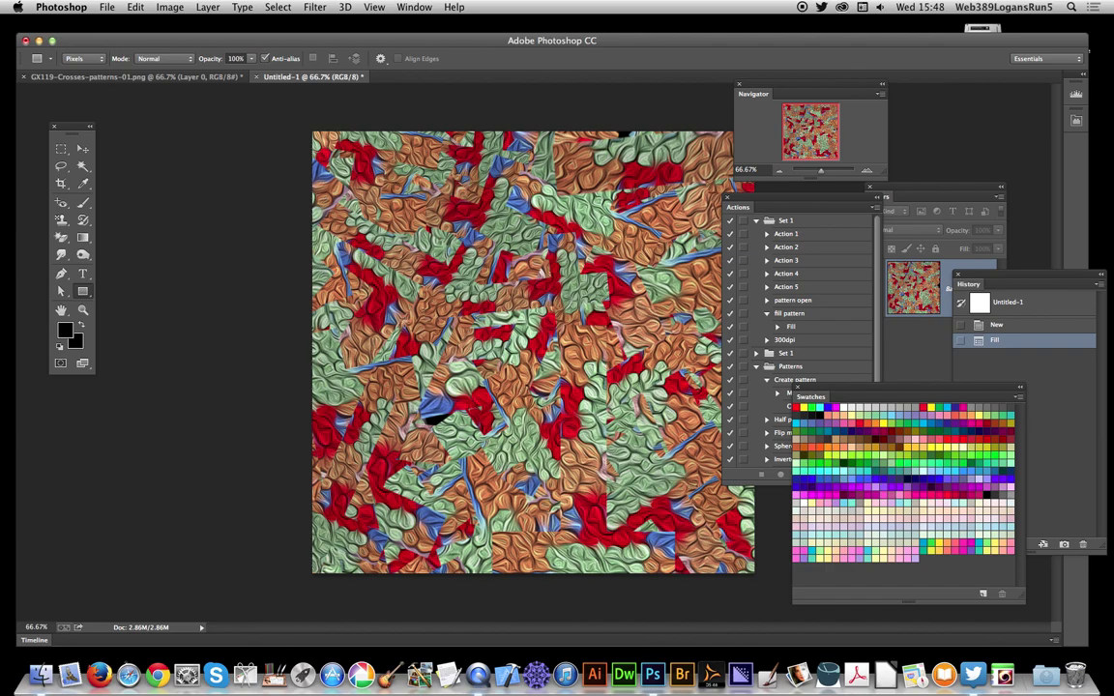
- Open the Oil Paint filter settings for the pattern-filled canvas
{"action": "left_click", "coordinate": [325, 7]}
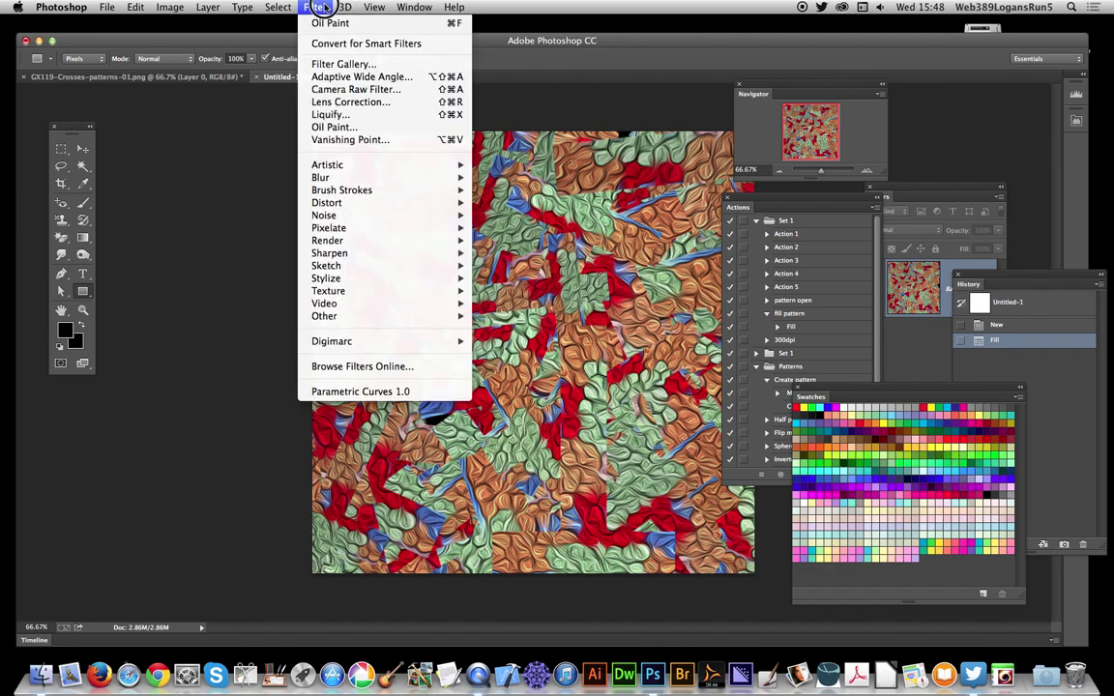
{"action": "left_click", "coordinate": [331, 126]}
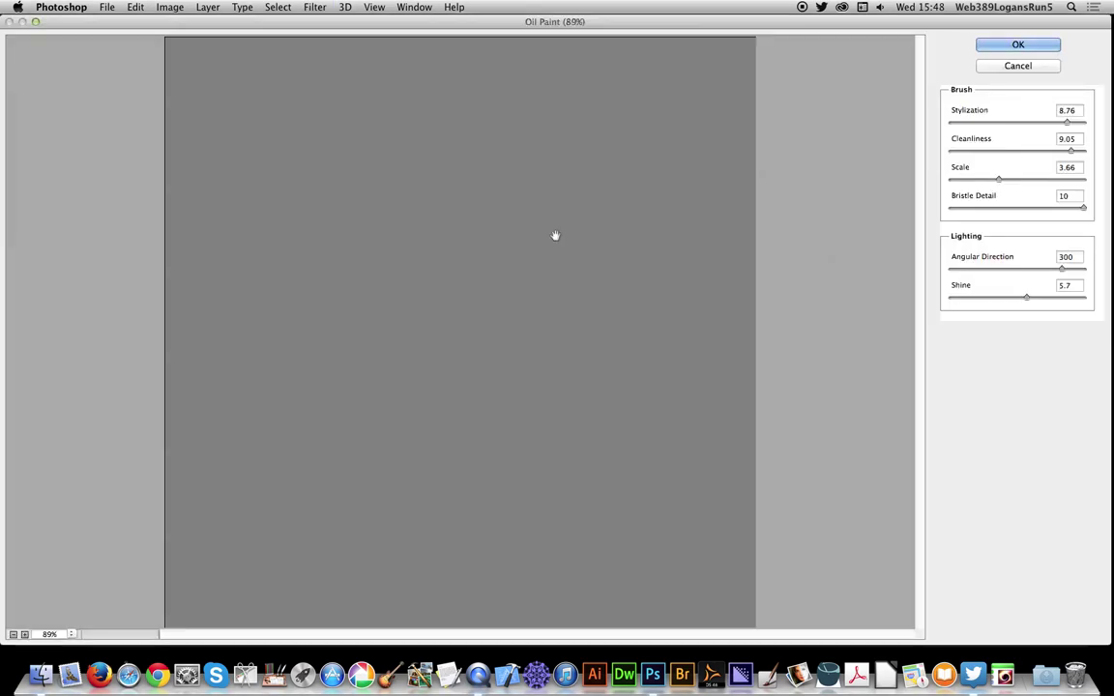